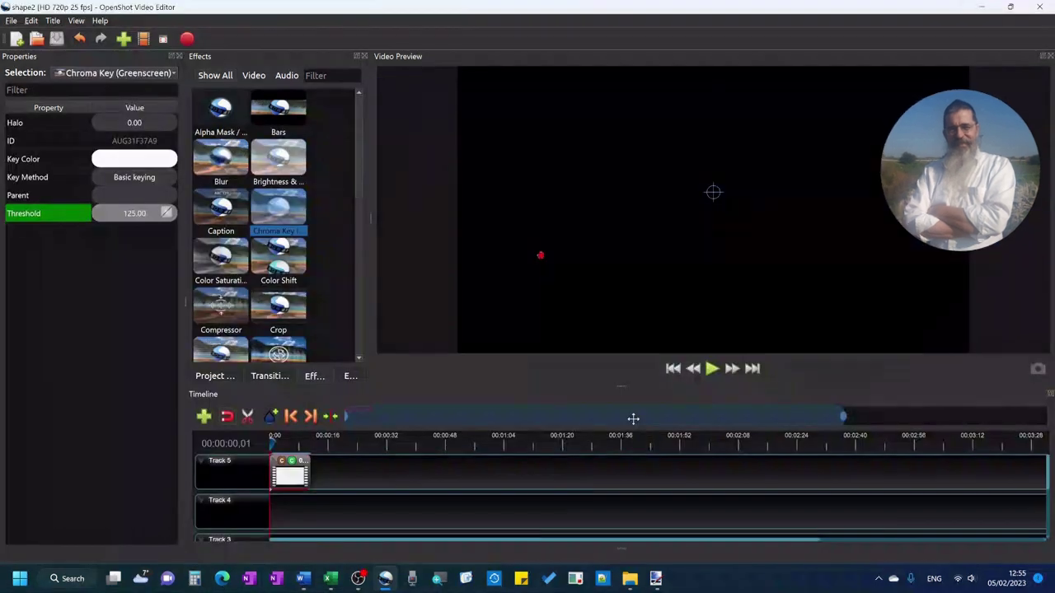
Play the preview to check the chroma-keyed red line clip.
{"action": "left_click", "coordinate": [713, 369]}
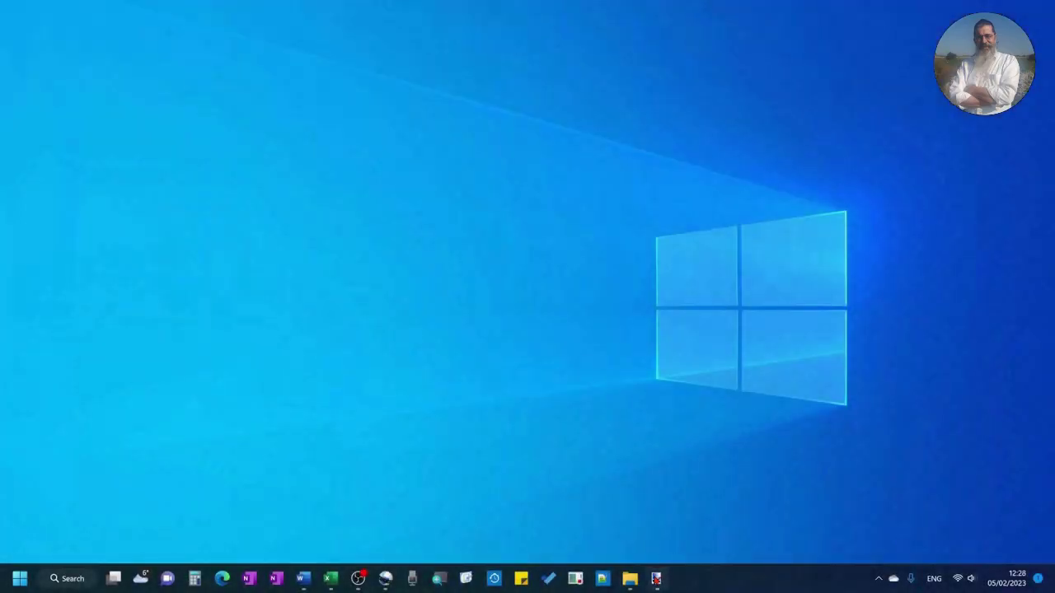
Switch to paint.net and set Image > Canvas Size to width 1280 and height 720.
{"action": "left_click", "coordinate": [656, 578]}
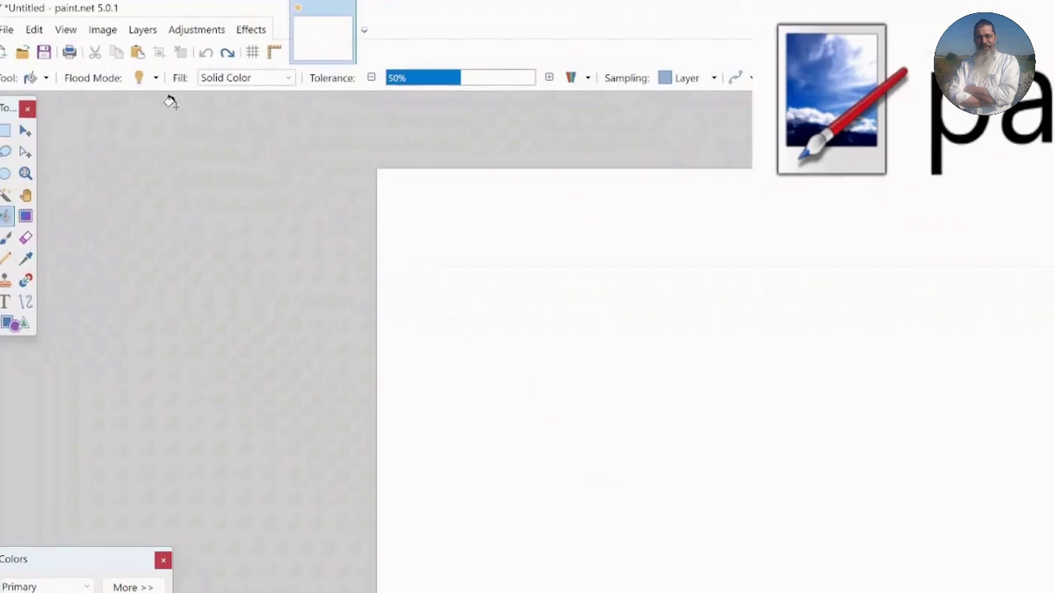
{"action": "left_click", "coordinate": [85, 24]}
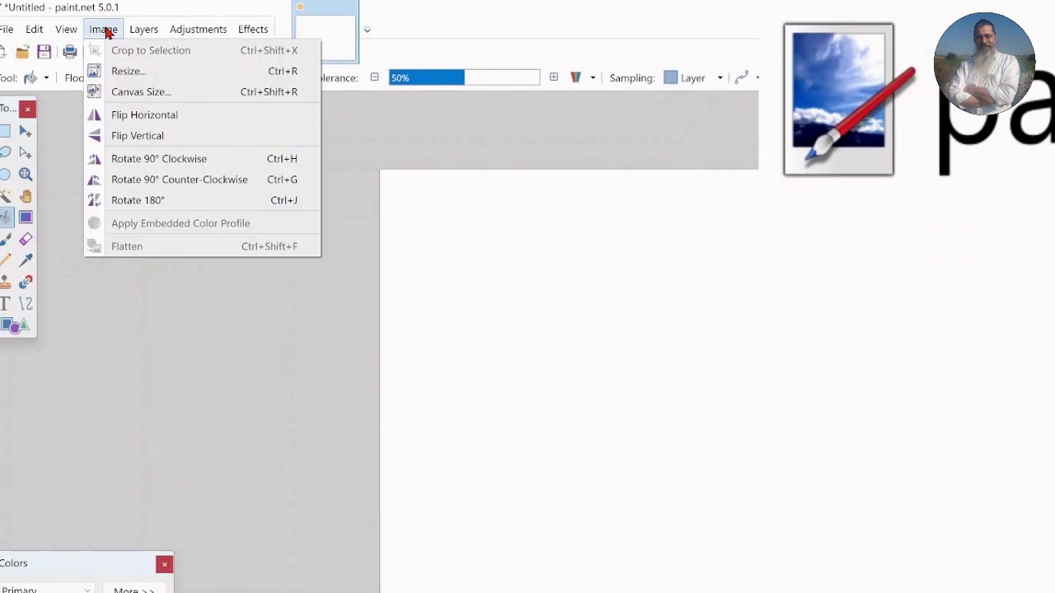
{"action": "left_click", "coordinate": [132, 91]}
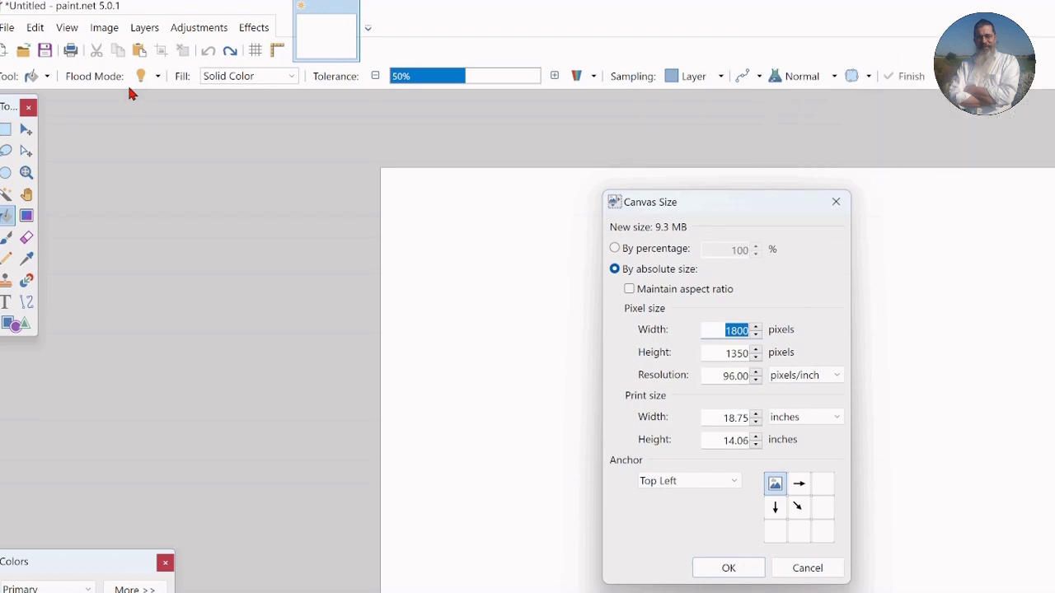
{"action": "type", "text": "1280"}
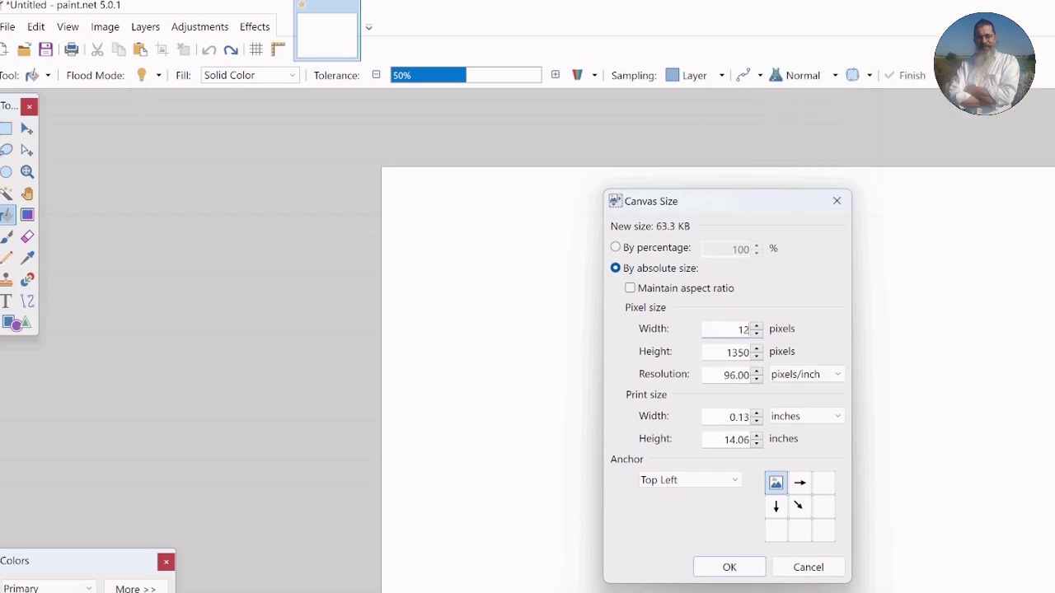
{"action": "left_click", "coordinate": [741, 353]}
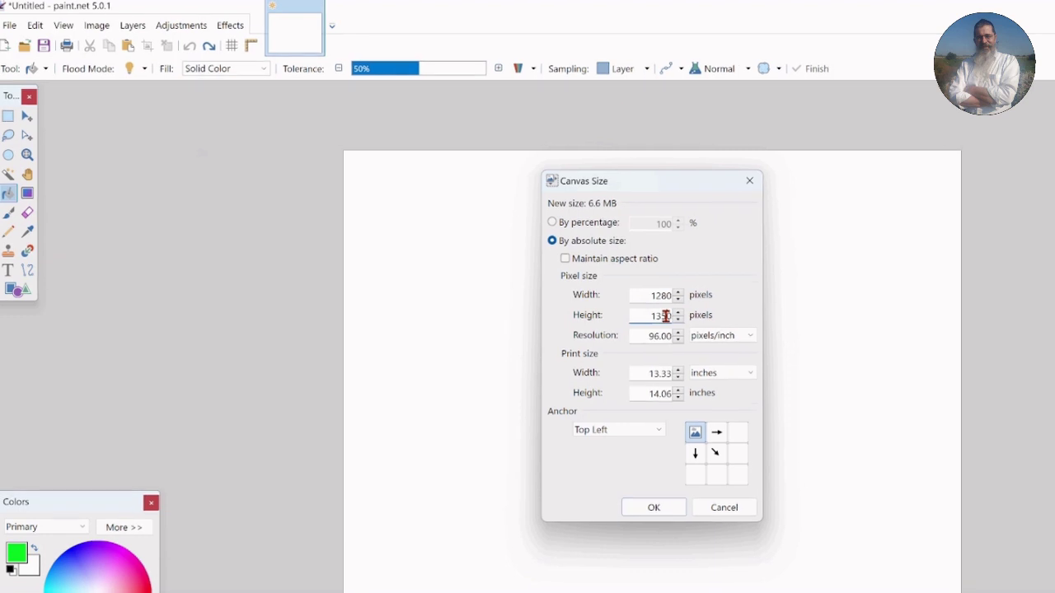
{"action": "double_click", "coordinate": [665, 316]}
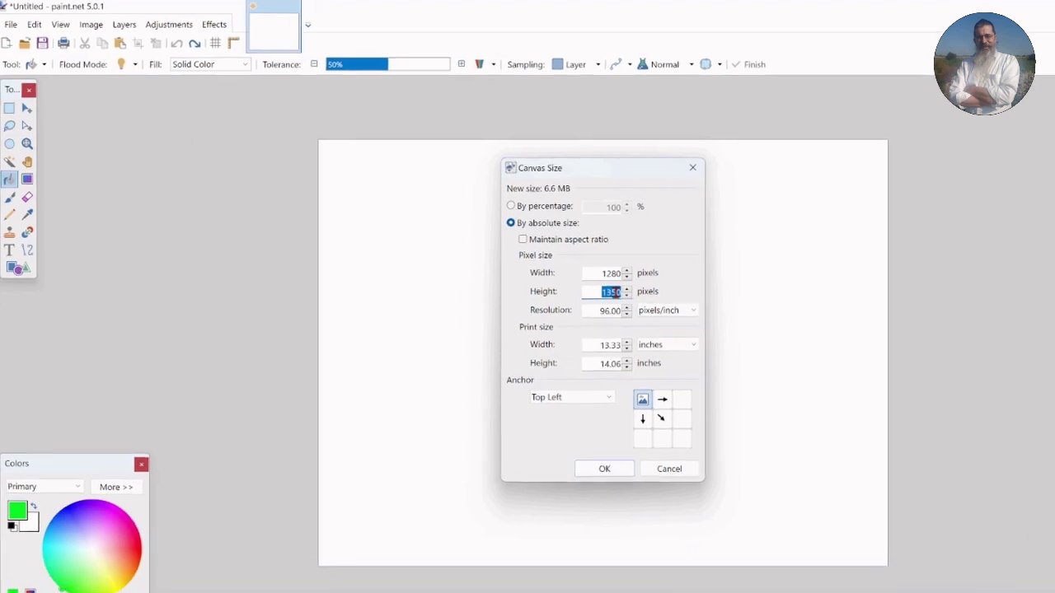
{"action": "type", "text": "720"}
{"action": "left_click", "coordinate": [653, 508]}
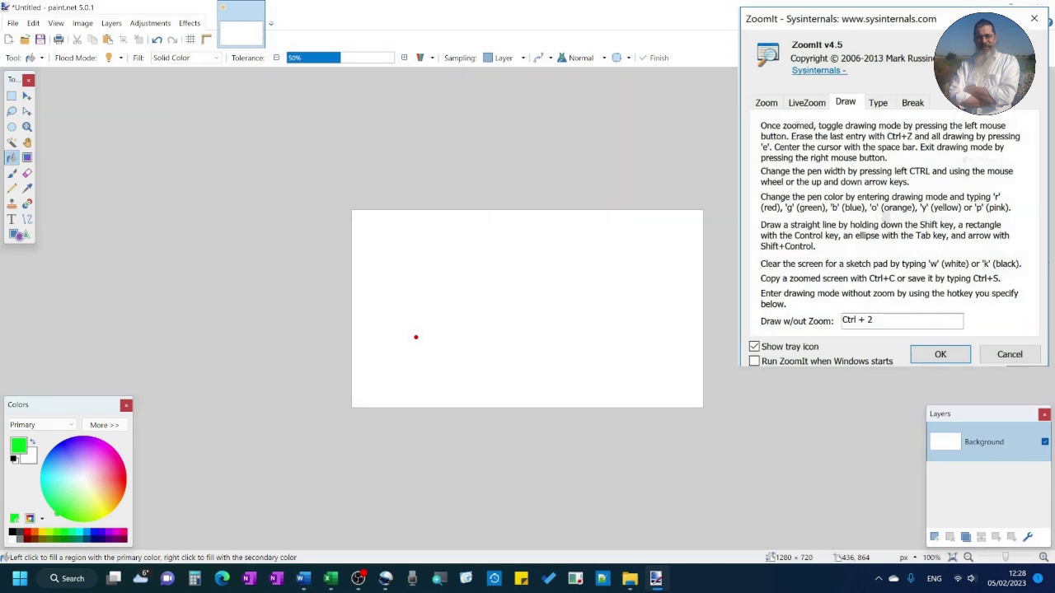
Draw two straight red lines in ZoomIt to form the arrow shape.
{"action": "left_click_drag", "start_coordinate": [415, 337], "coordinate": [588, 255]}
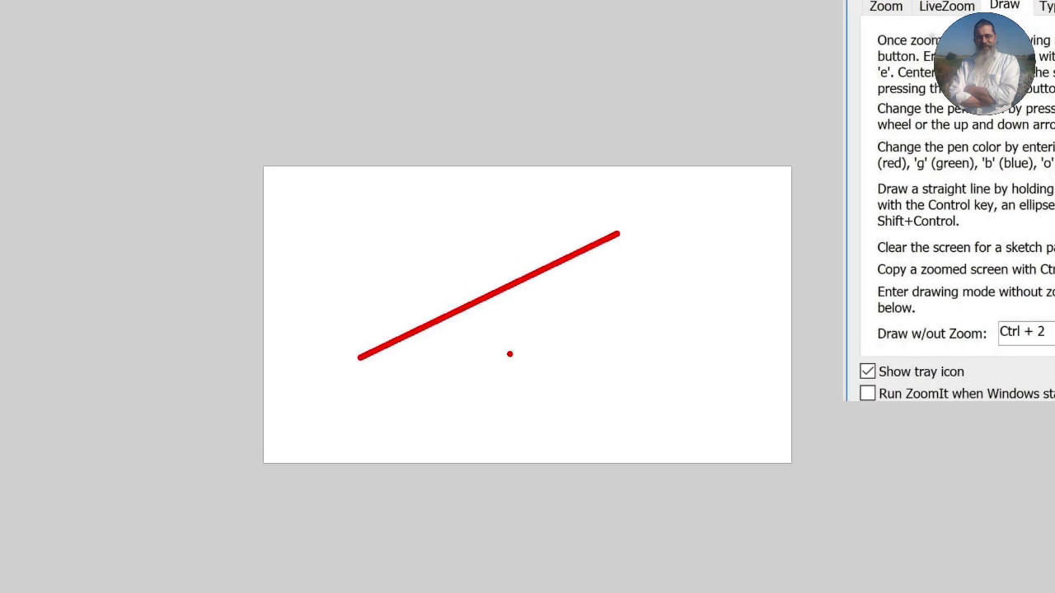
{"action": "mouse_move", "coordinate": [441, 402]}
{"action": "left_mouse_down"}
{"action": "mouse_move", "coordinate": [616, 288]}
{"action": "mouse_move", "coordinate": [637, 251]}
{"action": "left_mouse_up"}
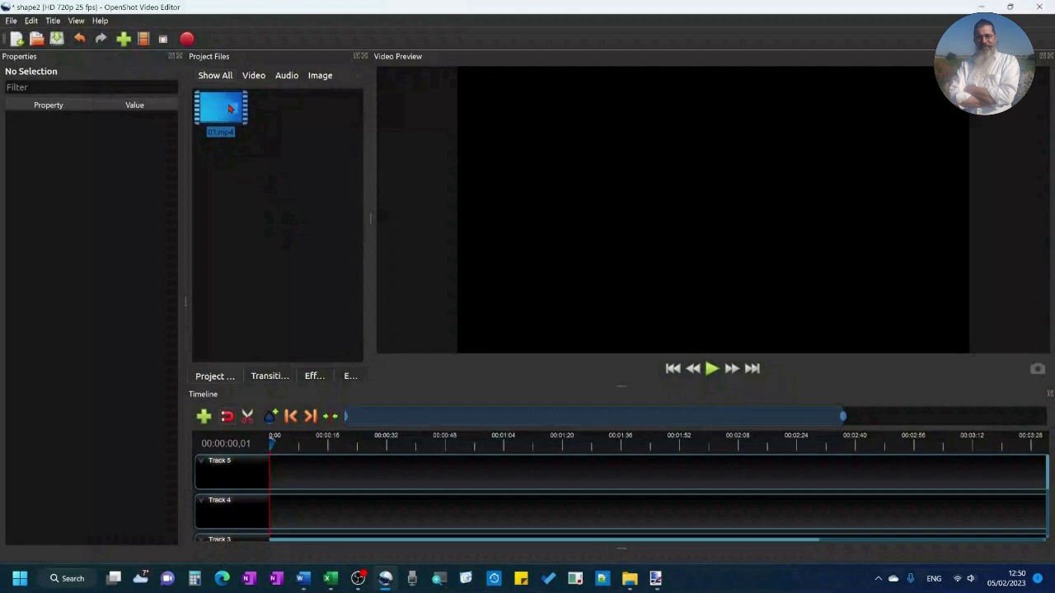
Place 01.mp4 on Track 5 and slice it where the drawing begins, keeping both sides.
{"action": "left_click_drag", "start_coordinate": [229, 108], "coordinate": [313, 472]}
{"action": "left_click", "coordinate": [347, 442]}
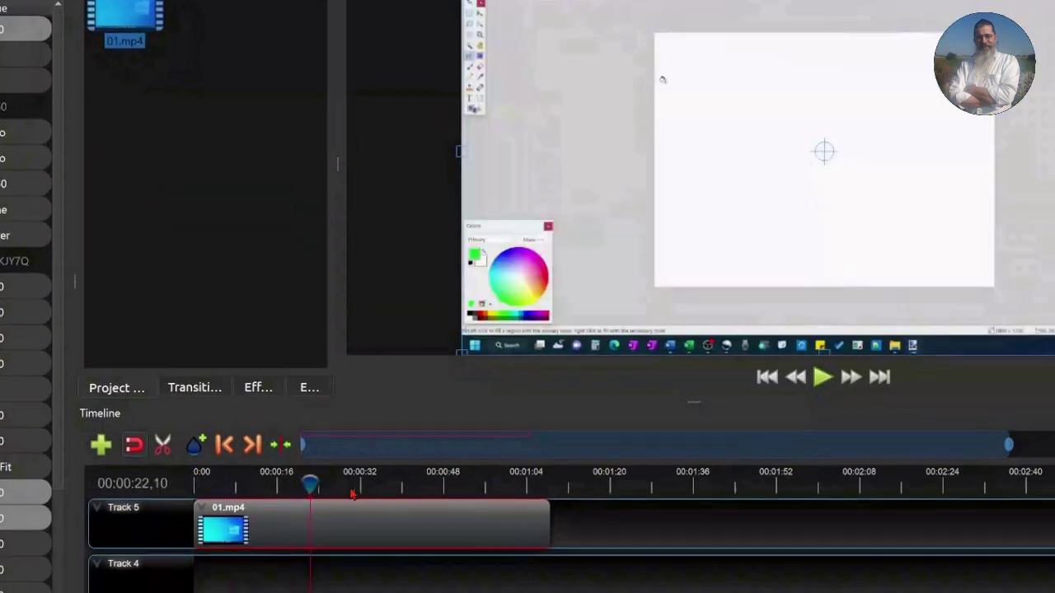
{"action": "left_click_drag", "start_coordinate": [411, 488], "coordinate": [401, 498]}
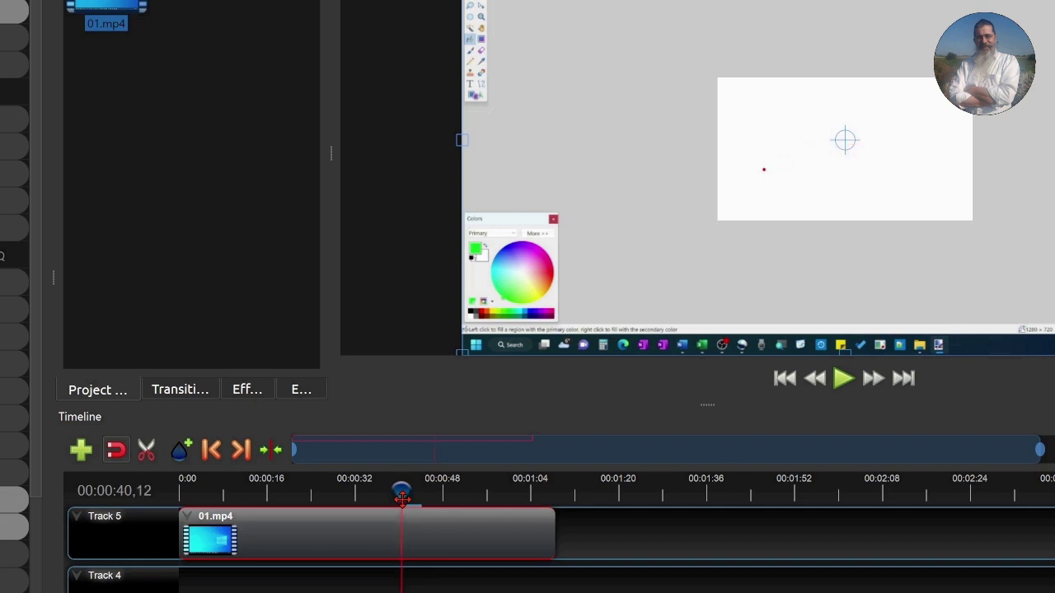
{"action": "right_click", "coordinate": [402, 499]}
{"action": "mouse_move", "coordinate": [446, 508]}
{"action": "left_click", "coordinate": [593, 507]}
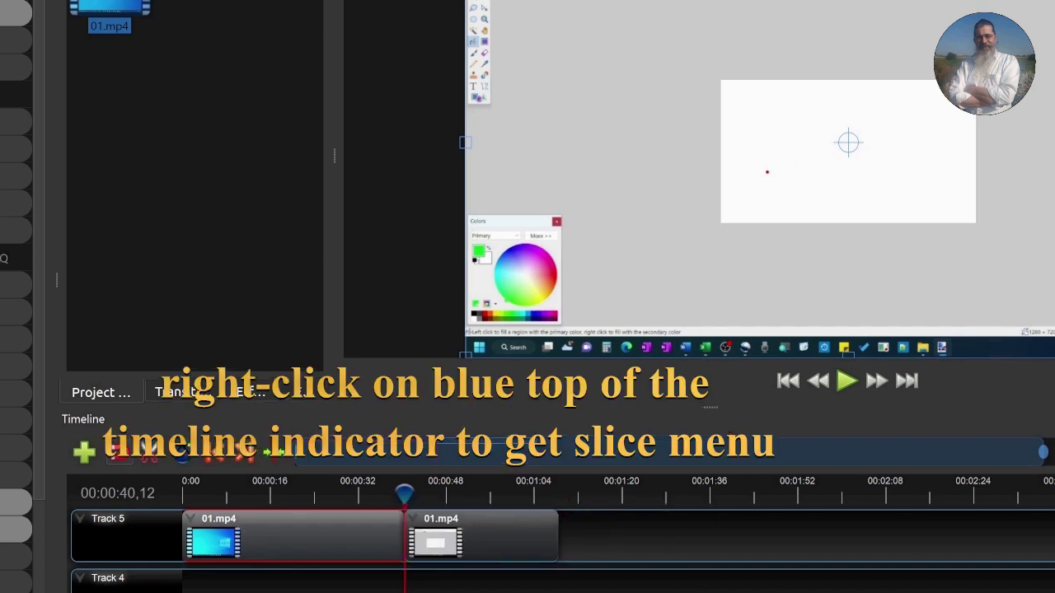
Play to where the arrow is fully drawn and slice again, keeping both sides.
{"action": "left_click", "coordinate": [847, 380]}
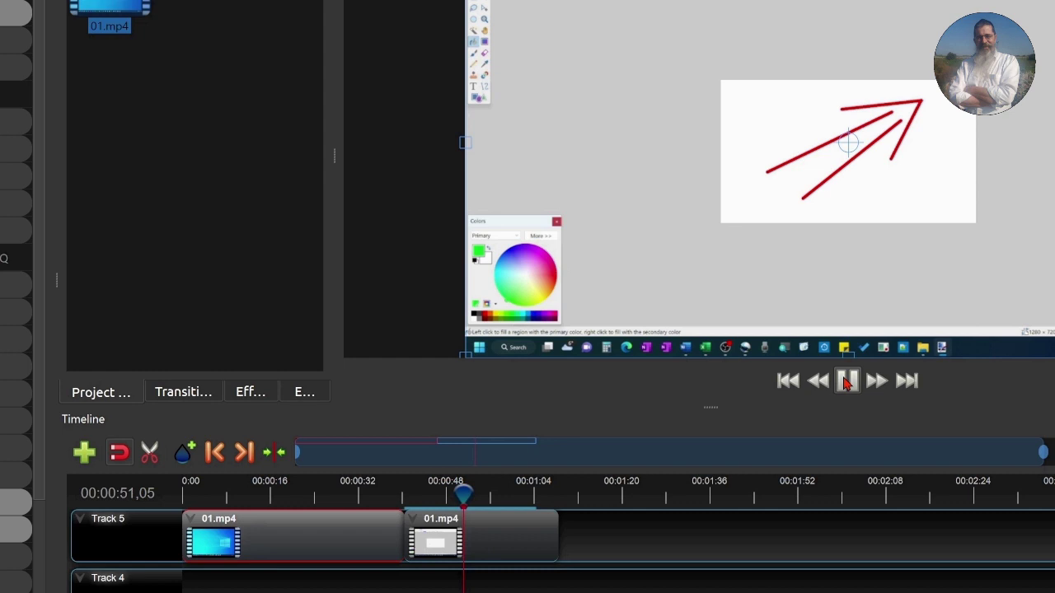
{"action": "left_click", "coordinate": [846, 381]}
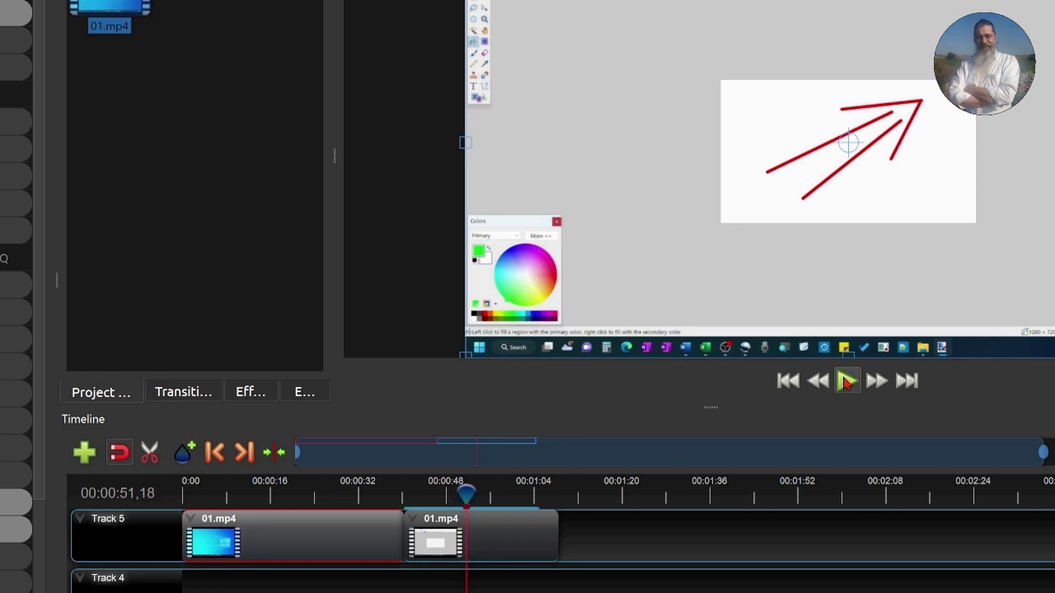
{"action": "right_click", "coordinate": [467, 493]}
{"action": "mouse_move", "coordinate": [483, 503]}
{"action": "left_click", "coordinate": [625, 500]}
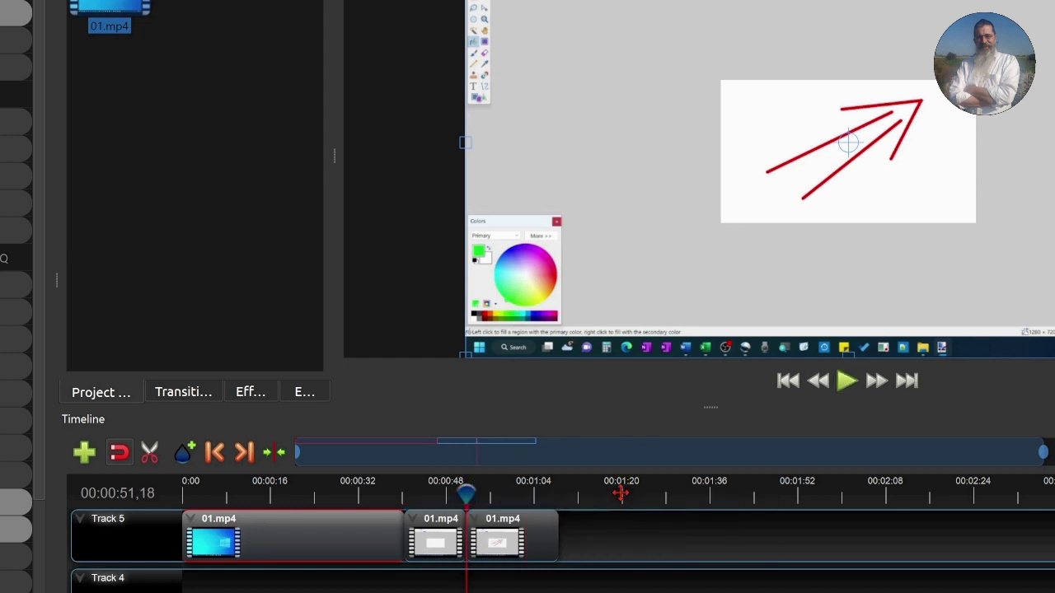
Remove the first and last clip pieces and move the arrow piece to Track 5's start.
{"action": "right_click", "coordinate": [518, 538]}
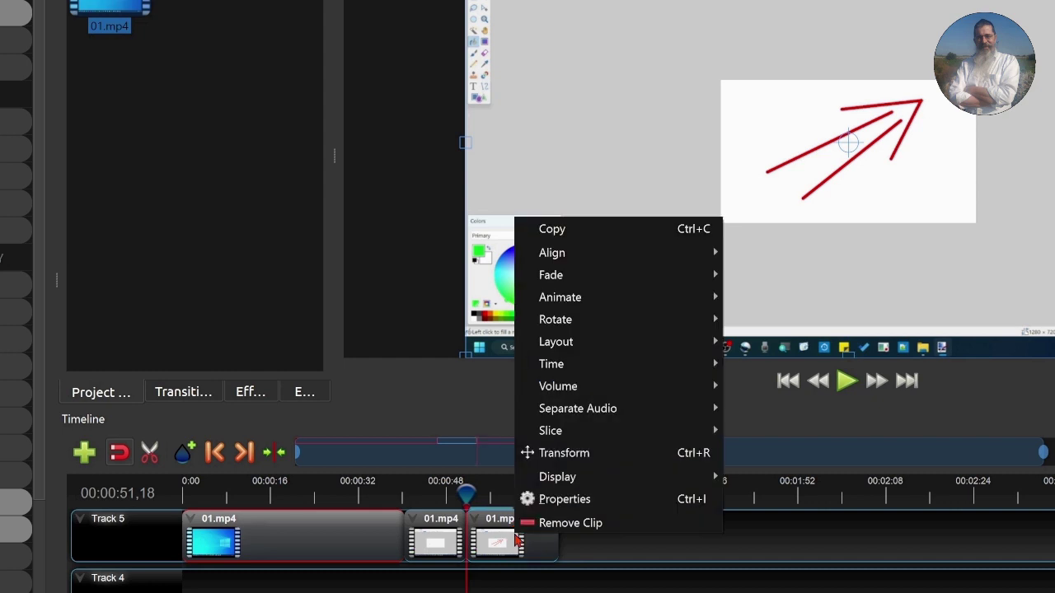
{"action": "left_click", "coordinate": [518, 538]}
{"action": "right_click", "coordinate": [518, 538]}
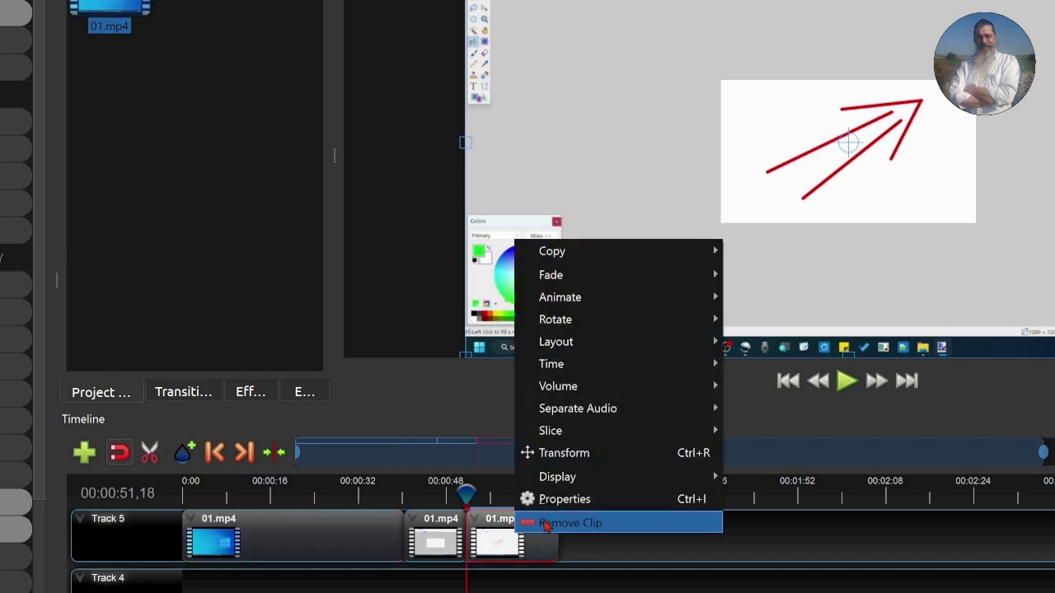
{"action": "left_click", "coordinate": [544, 524]}
{"action": "right_click", "coordinate": [320, 534]}
{"action": "left_click", "coordinate": [346, 521]}
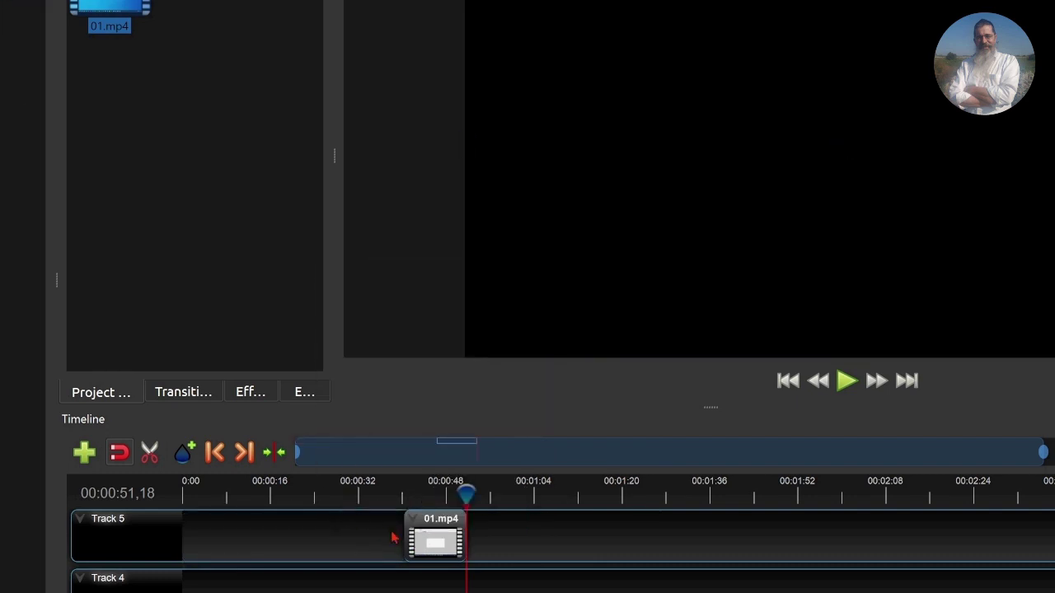
{"action": "left_click_drag", "start_coordinate": [425, 539], "coordinate": [217, 539]}
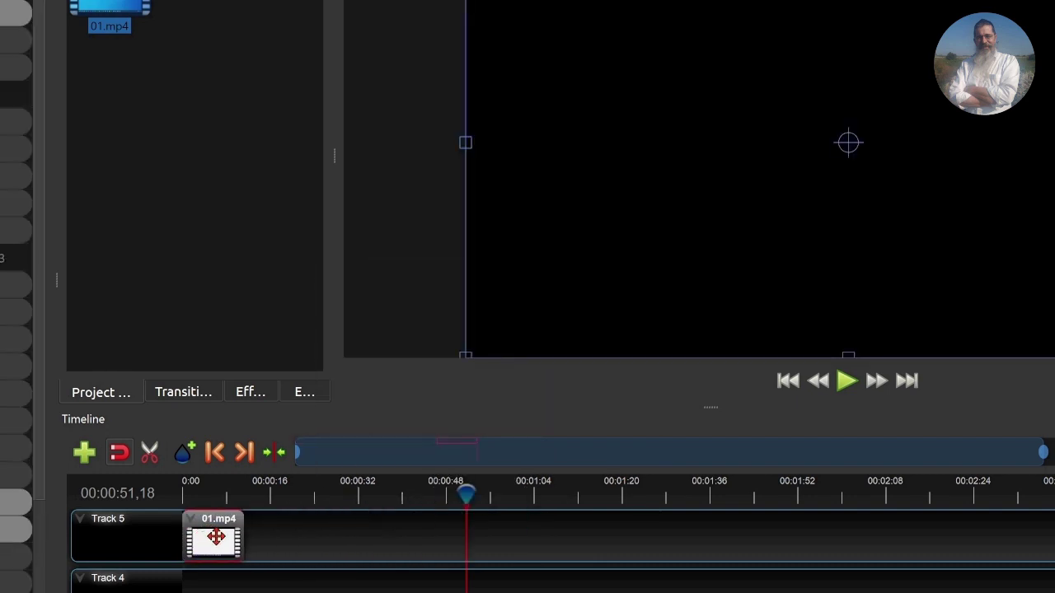
{"action": "left_click", "coordinate": [787, 381]}
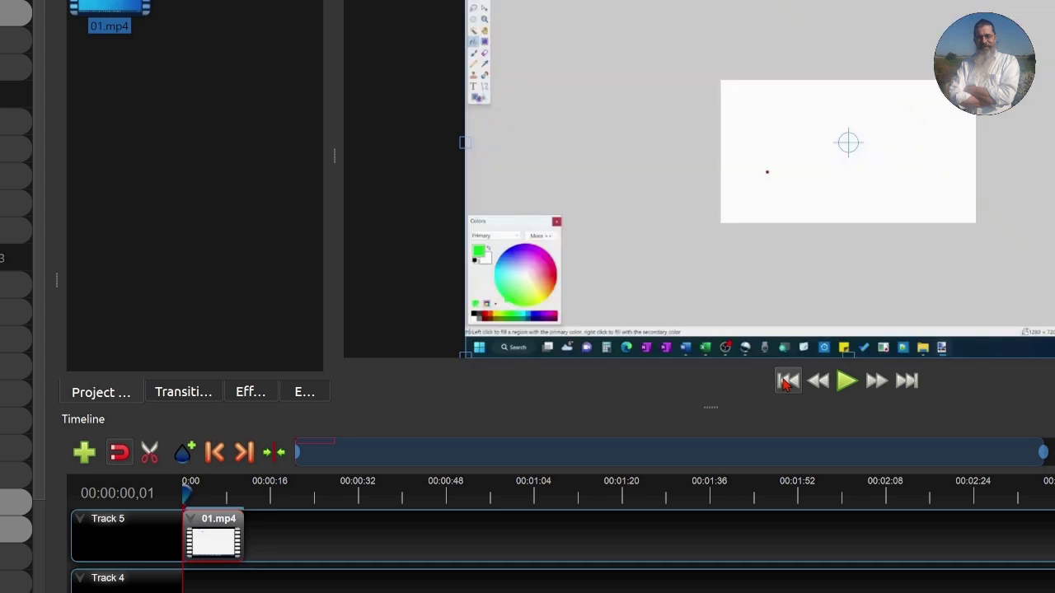
Add Crop to 01.mp4 and crop top 0.36, right and left 0.34, bottom 0.32.
{"action": "left_click", "coordinate": [244, 394]}
{"action": "left_click_drag", "start_coordinate": [196, 288], "coordinate": [207, 540]}
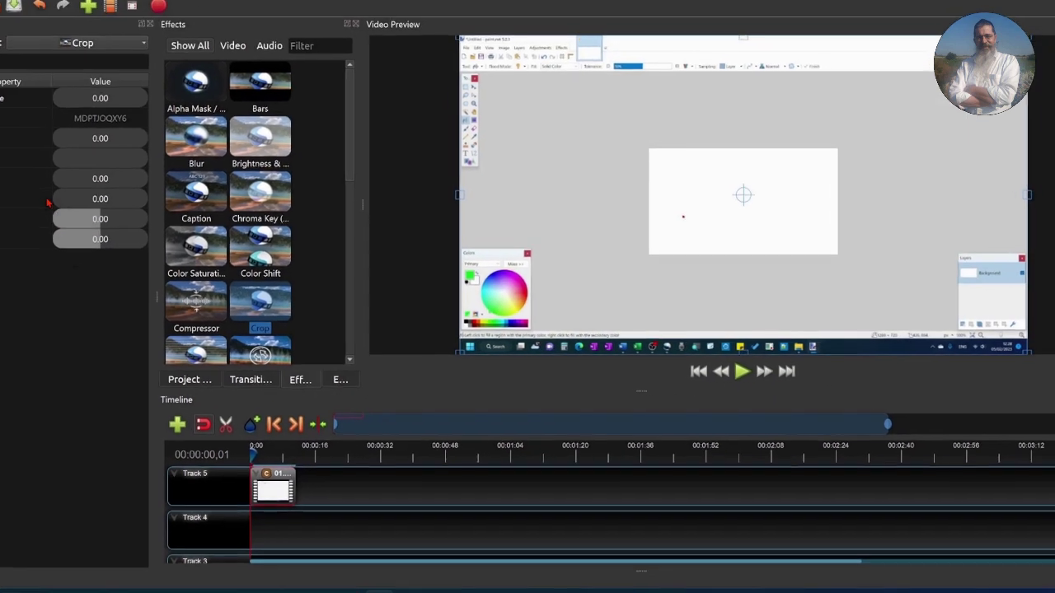
{"action": "left_click_drag", "start_coordinate": [89, 200], "coordinate": [124, 221]}
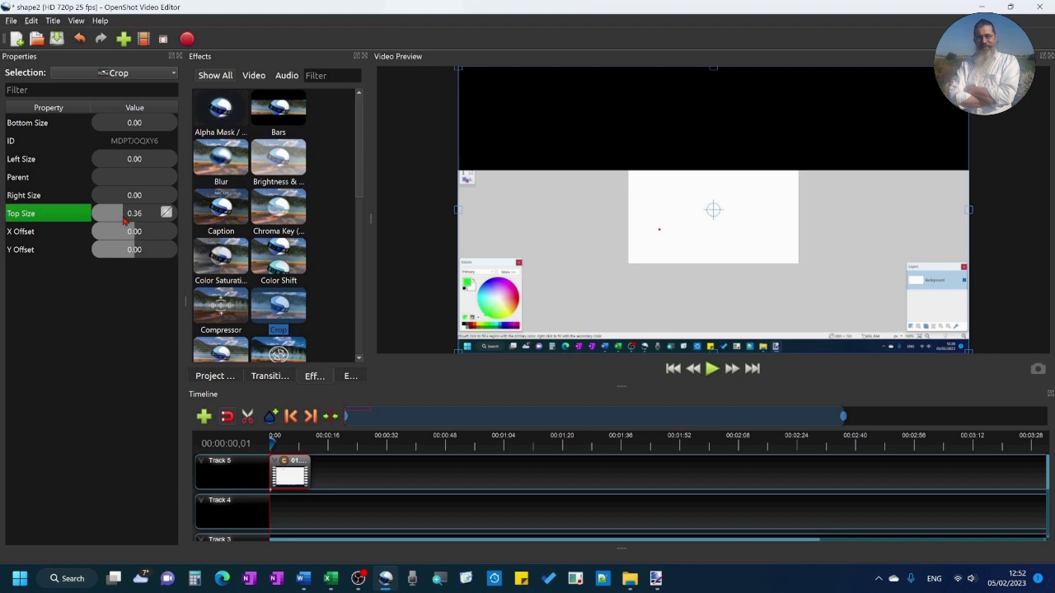
{"action": "left_click", "coordinate": [58, 196]}
{"action": "left_click_drag", "start_coordinate": [74, 198], "coordinate": [121, 196]}
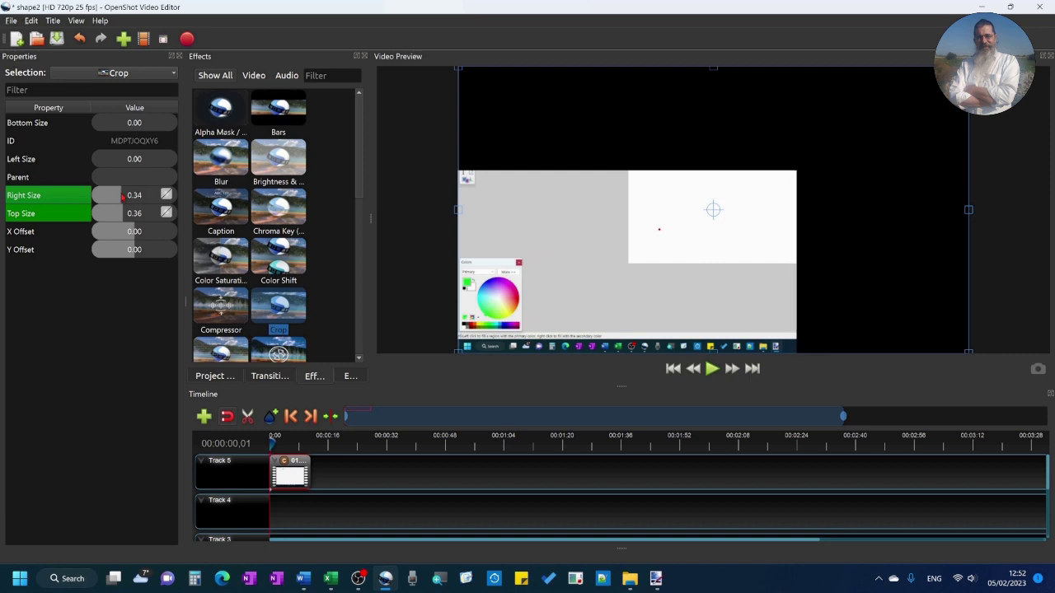
{"action": "left_click", "coordinate": [62, 159]}
{"action": "left_click_drag", "start_coordinate": [75, 161], "coordinate": [124, 165]}
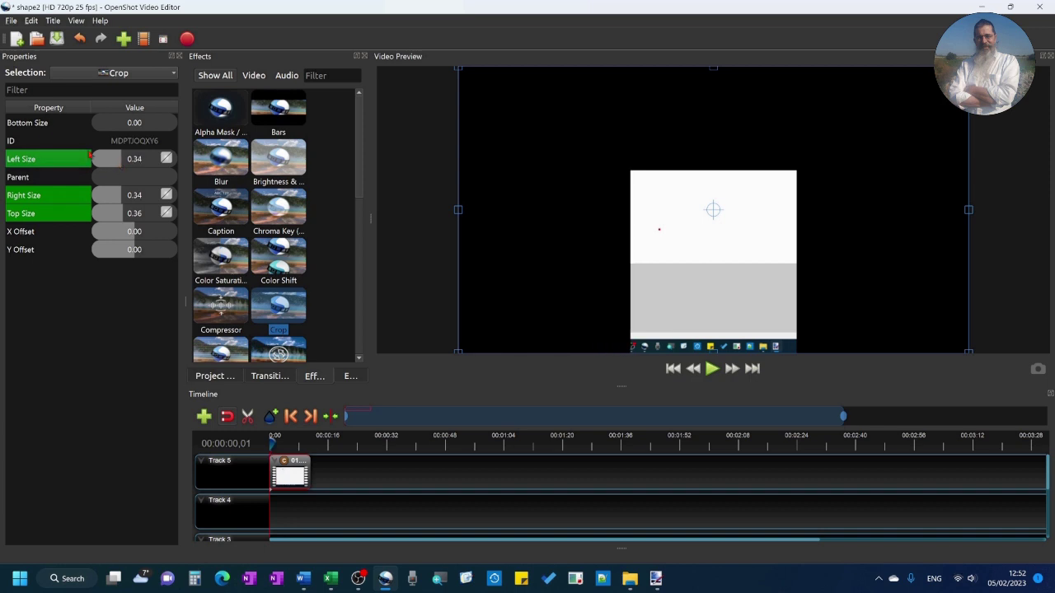
{"action": "left_click", "coordinate": [45, 123]}
{"action": "left_click_drag", "start_coordinate": [105, 125], "coordinate": [120, 125]}
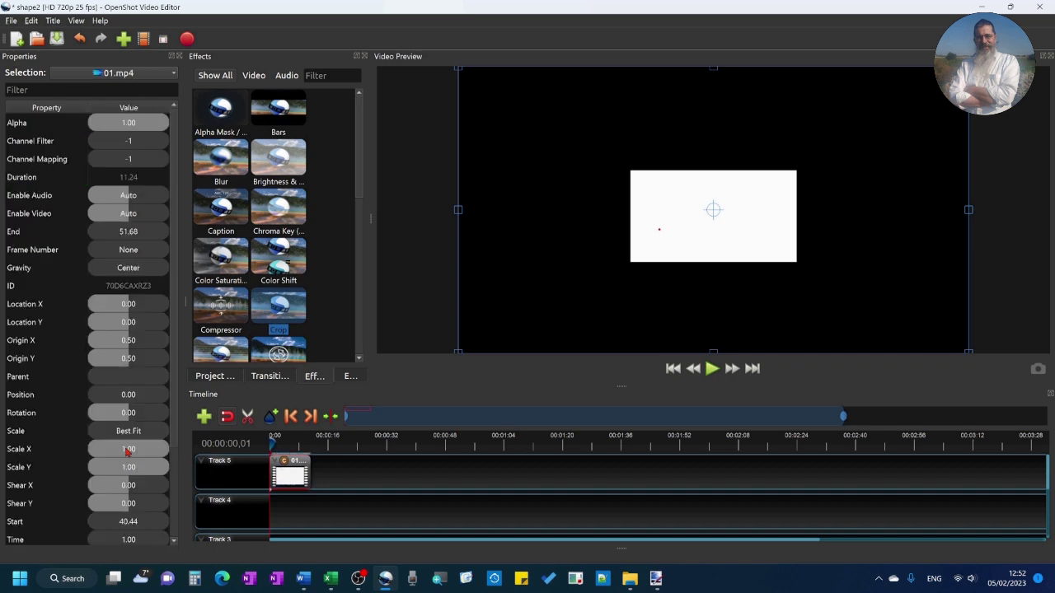
Scale 01.mp4 to 3.20 on X and Y, move it up to Y -0.06, and add Chroma Key.
{"action": "double_click", "coordinate": [126, 450]}
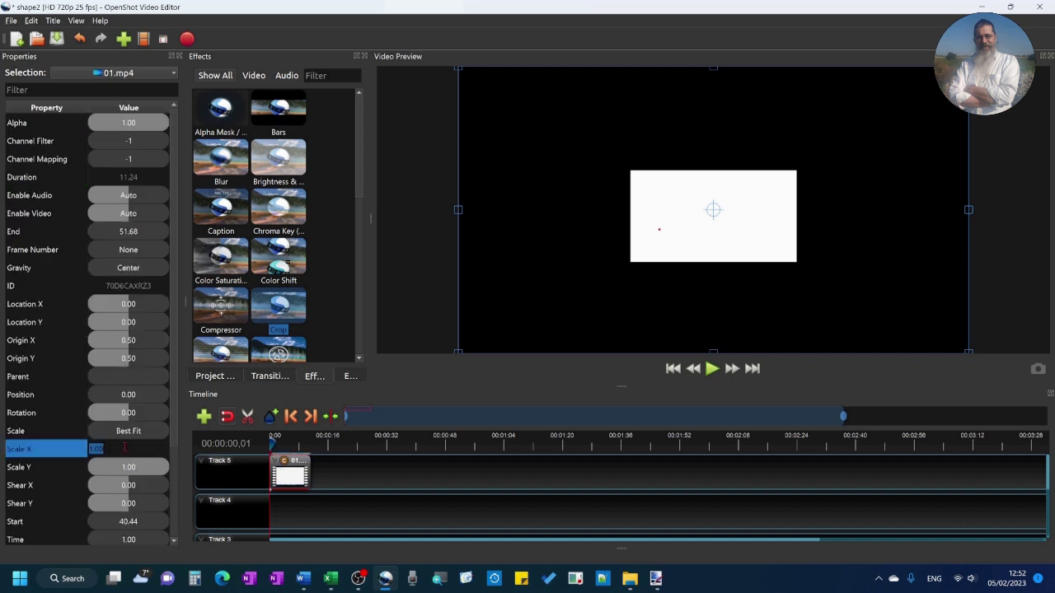
{"action": "type", "text": "3.2"}
{"action": "key", "text": "Return"}
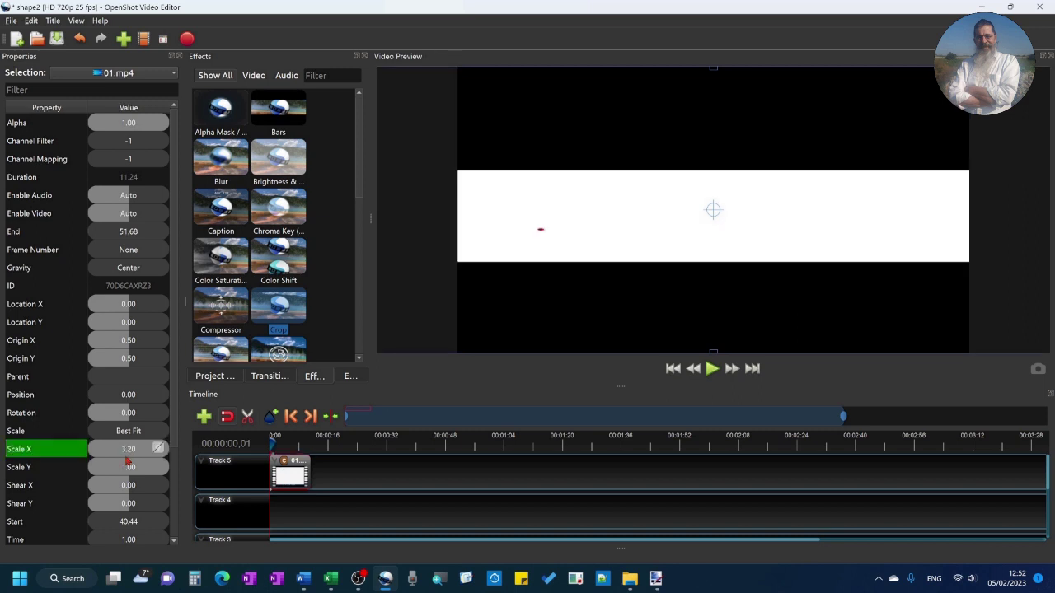
{"action": "double_click", "coordinate": [124, 466]}
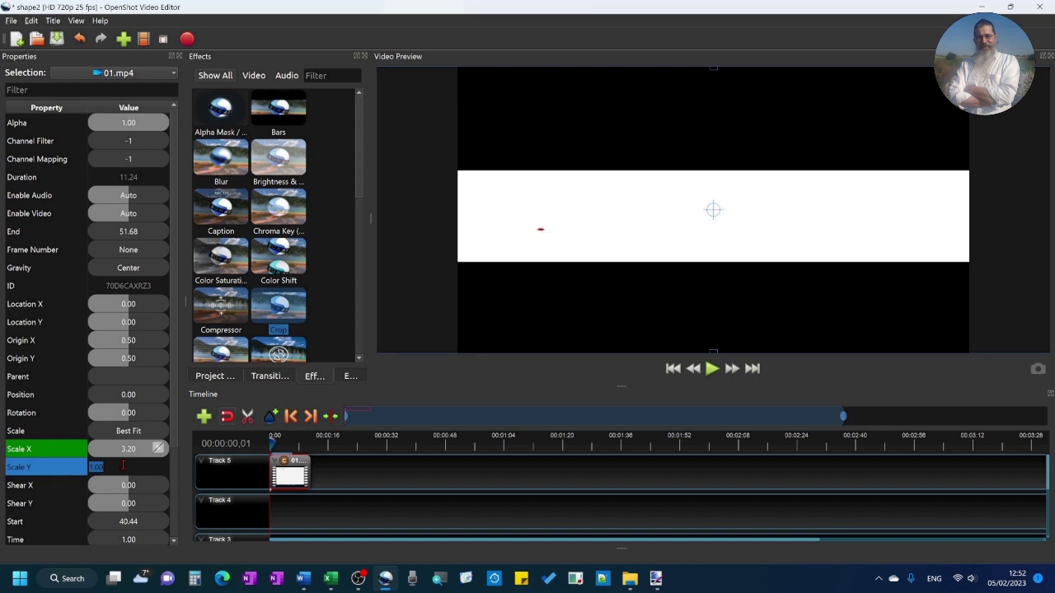
{"action": "type", "text": "3.2"}
{"action": "key", "text": "Return"}
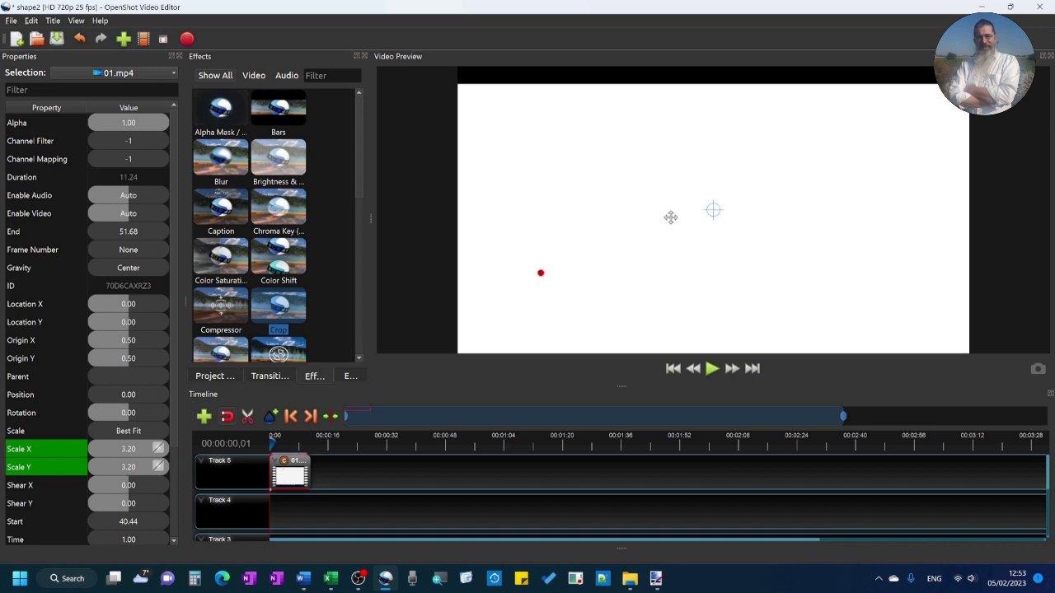
{"action": "left_click_drag", "start_coordinate": [670, 217], "coordinate": [670, 199]}
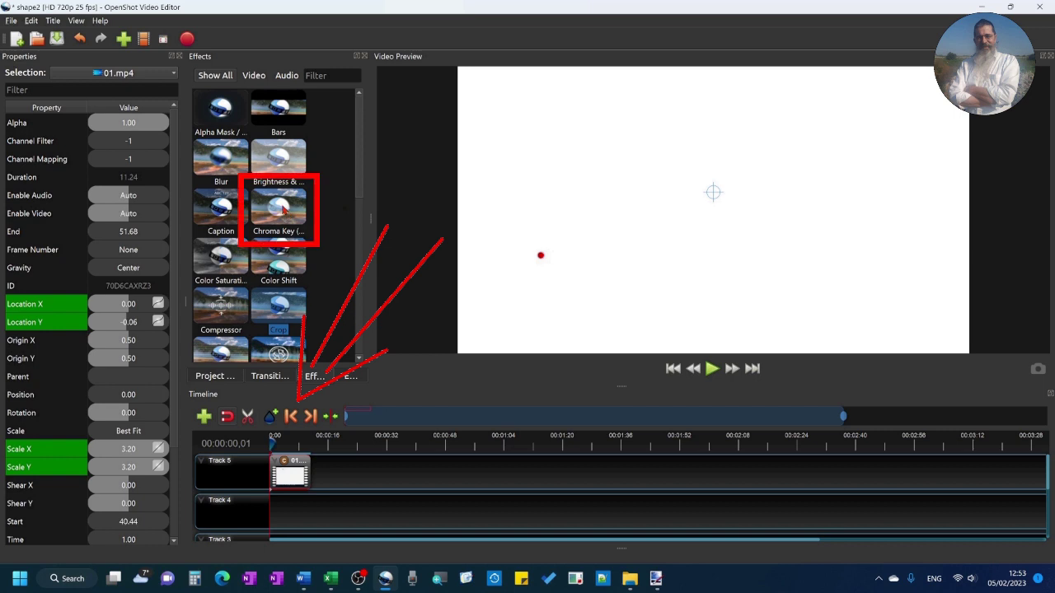
{"action": "left_click_drag", "start_coordinate": [283, 210], "coordinate": [299, 475]}
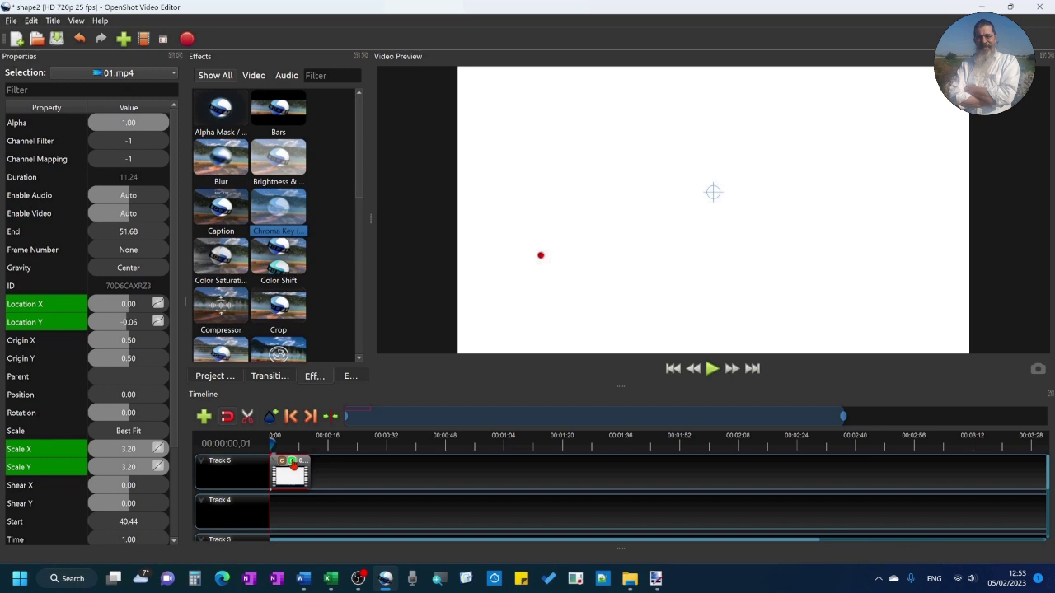
Set the Chroma Key colour to white (#ffffff) sampled from the preview, with threshold 125.
{"action": "left_click", "coordinate": [282, 460]}
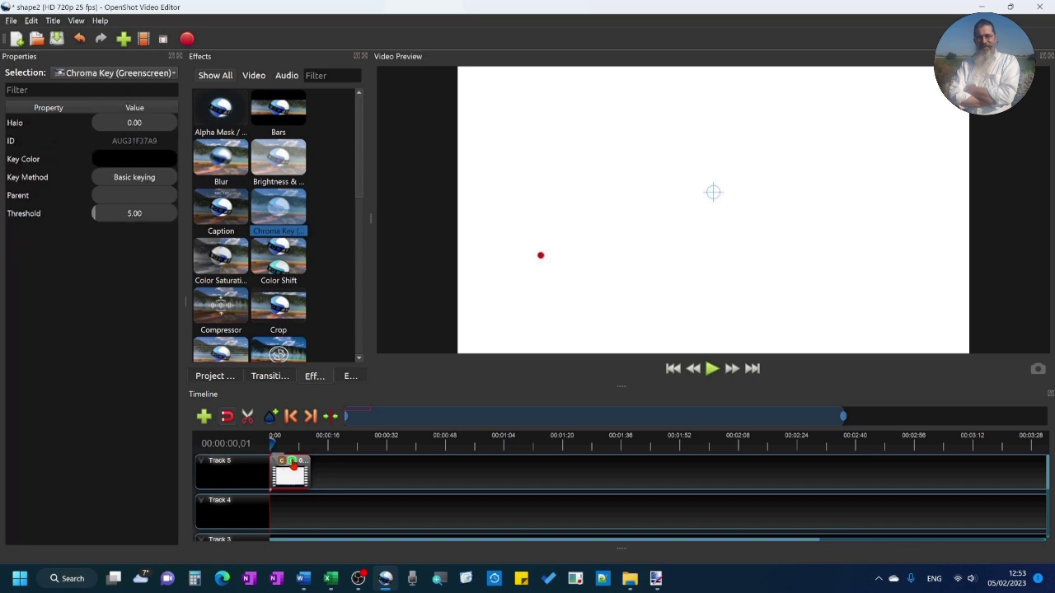
{"action": "double_click", "coordinate": [82, 162]}
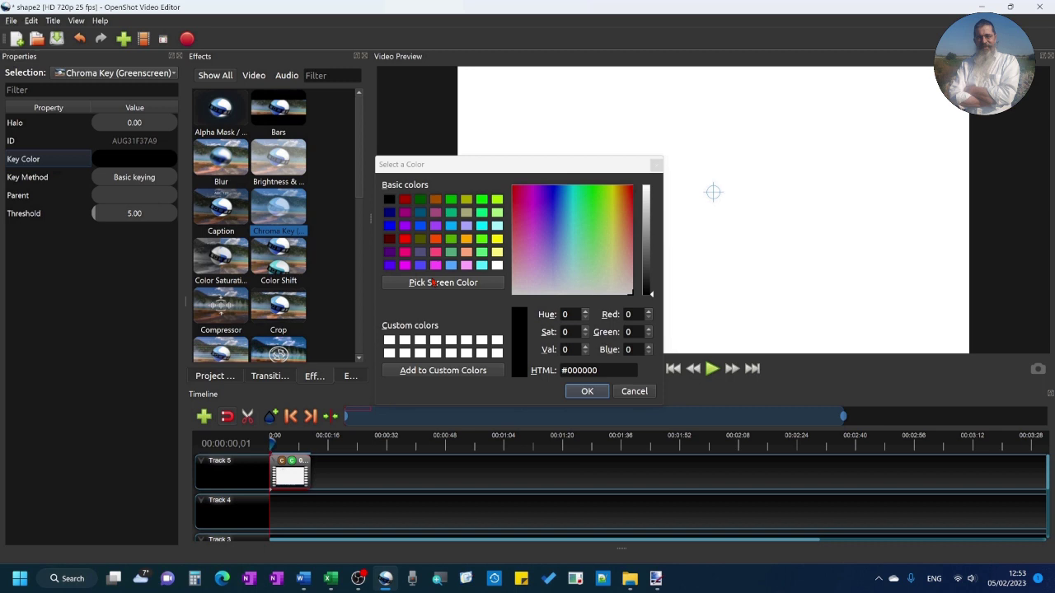
{"action": "left_click", "coordinate": [434, 282]}
{"action": "left_click", "coordinate": [769, 267]}
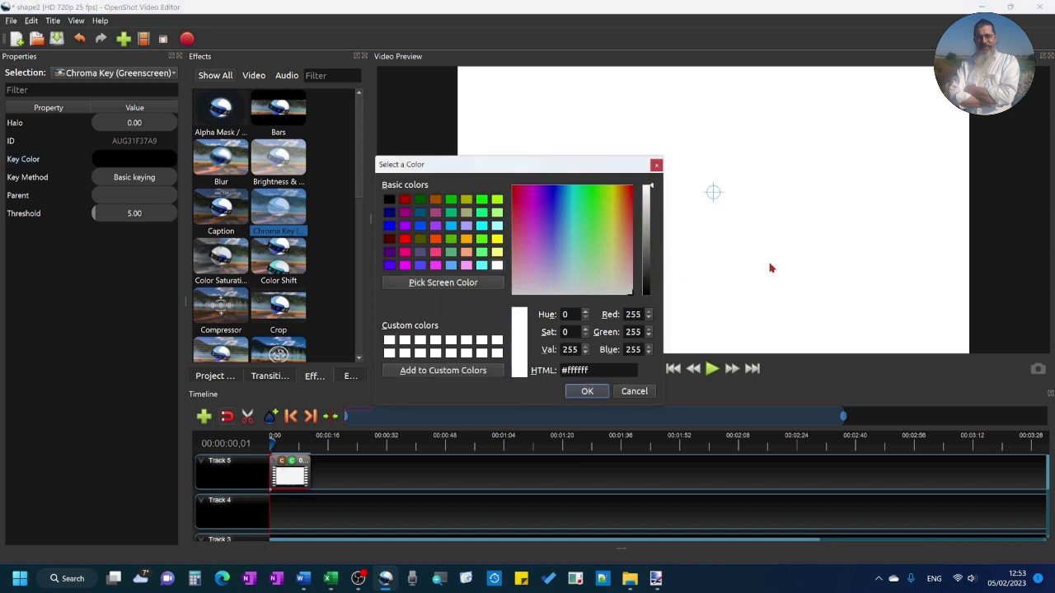
{"action": "left_click", "coordinate": [587, 391]}
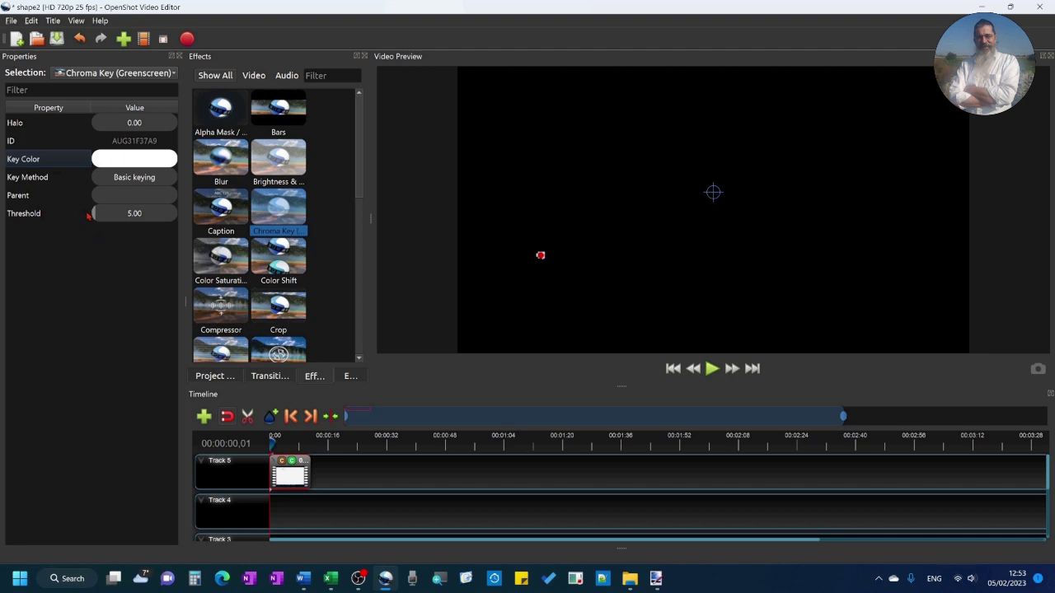
{"action": "left_click_drag", "start_coordinate": [93, 214], "coordinate": [181, 215]}
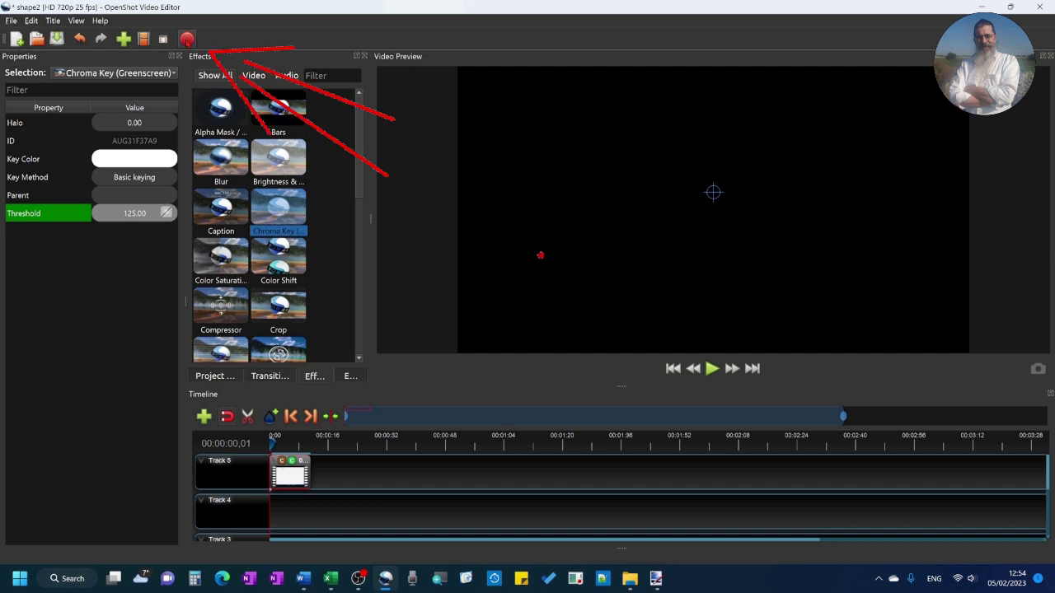
Export the project as shape2.mp4 using the HD 1080p 25 fps profile, then play it back.
{"action": "left_click", "coordinate": [187, 39]}
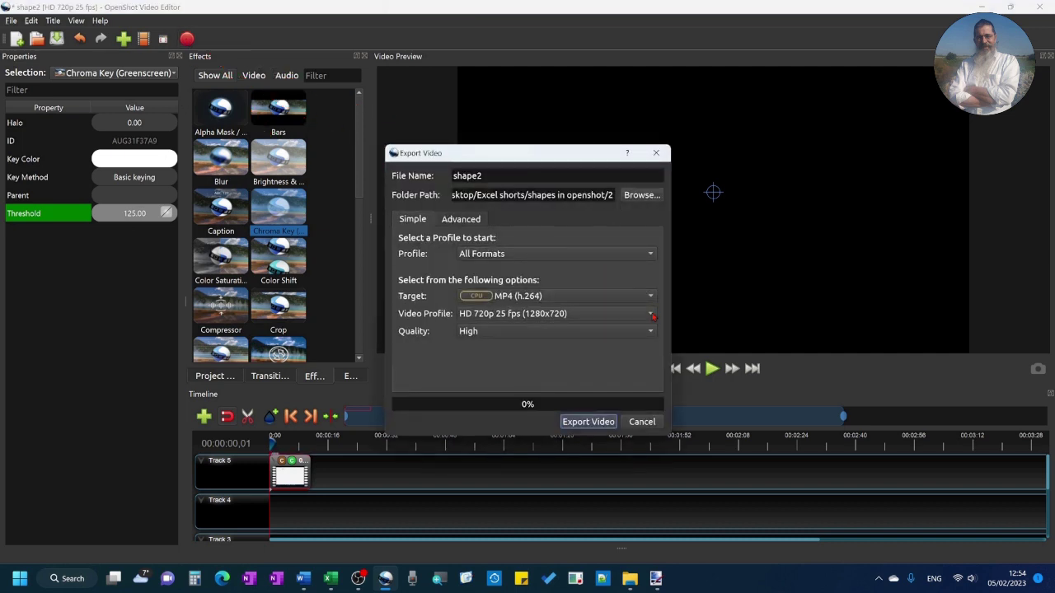
{"action": "left_click", "coordinate": [651, 314]}
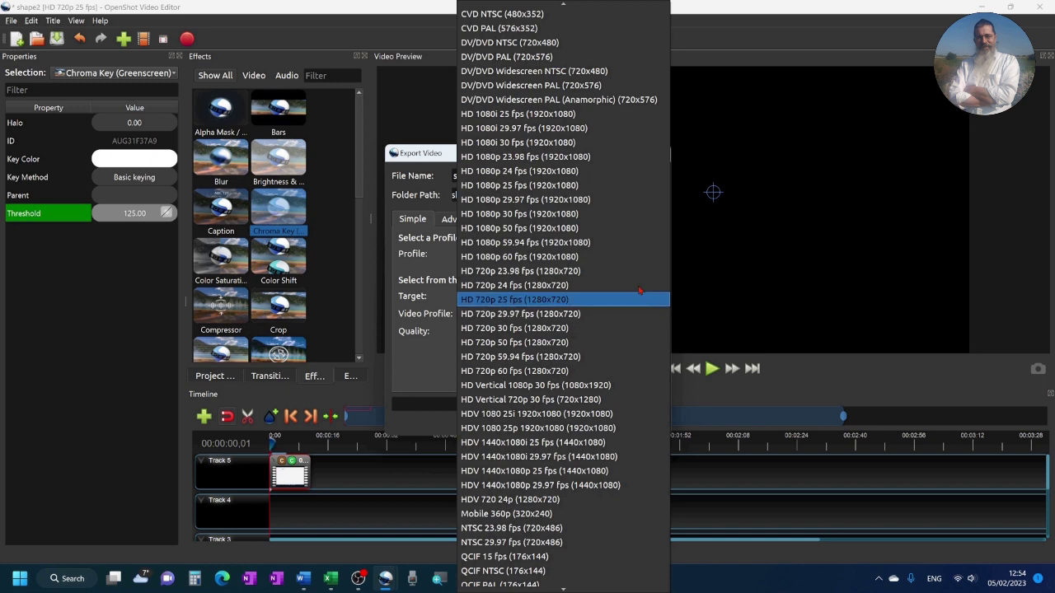
{"action": "left_click", "coordinate": [602, 187]}
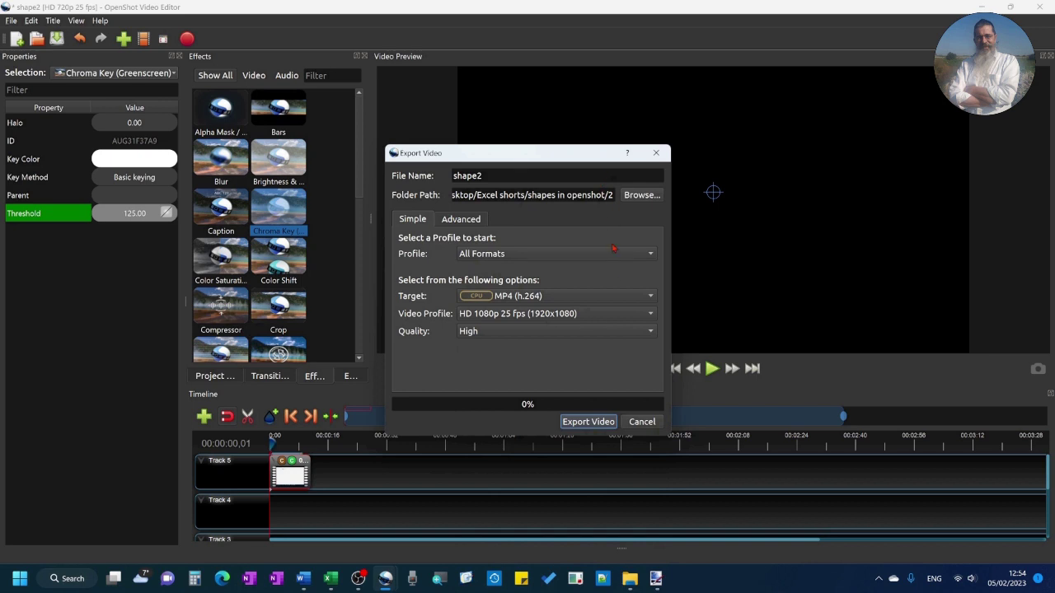
{"action": "left_click", "coordinate": [589, 422]}
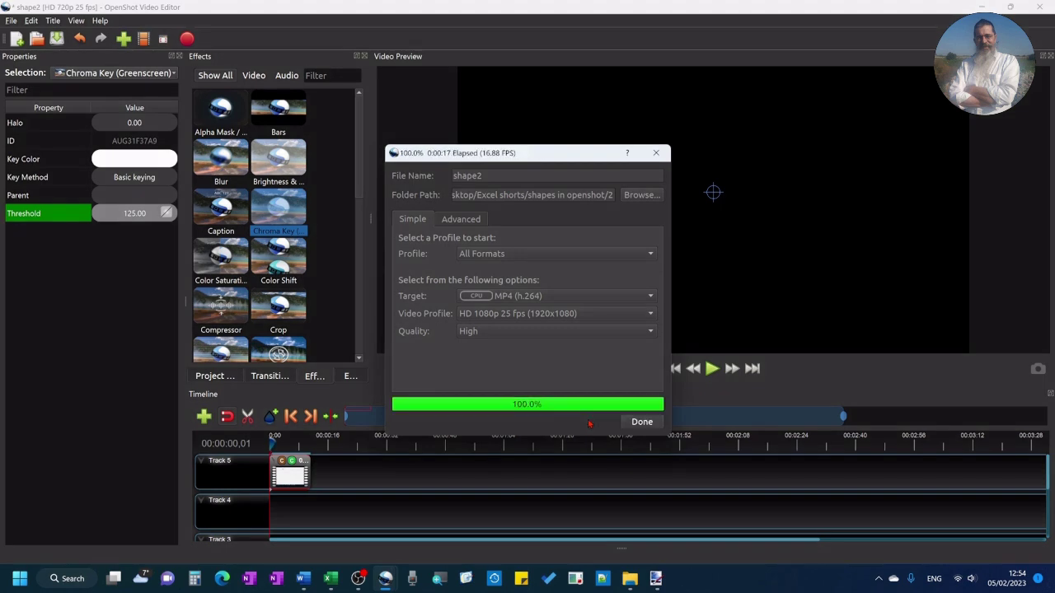
{"action": "left_click", "coordinate": [641, 422]}
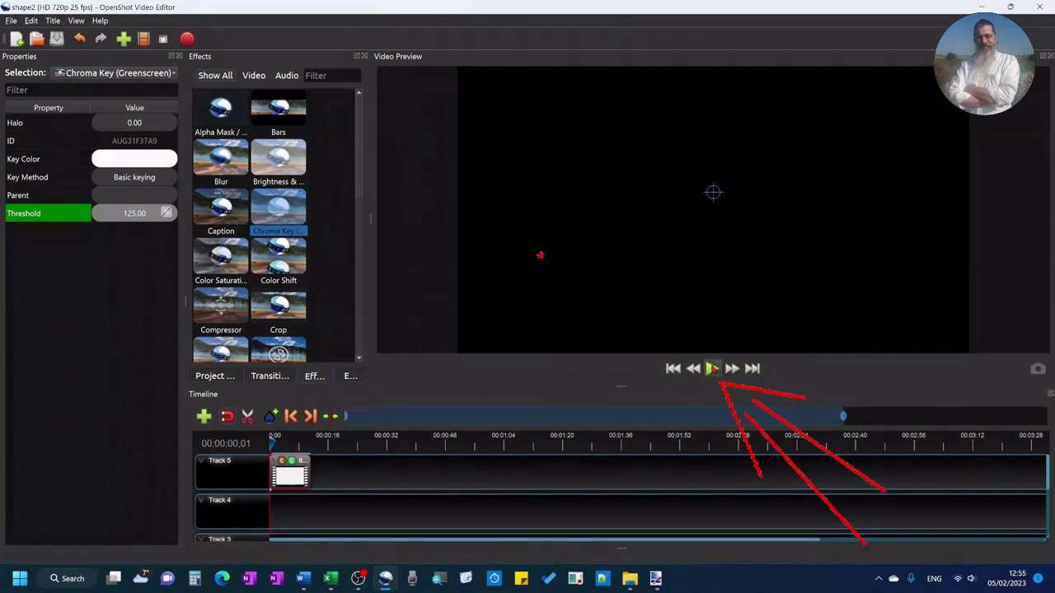
{"action": "left_click", "coordinate": [712, 368]}
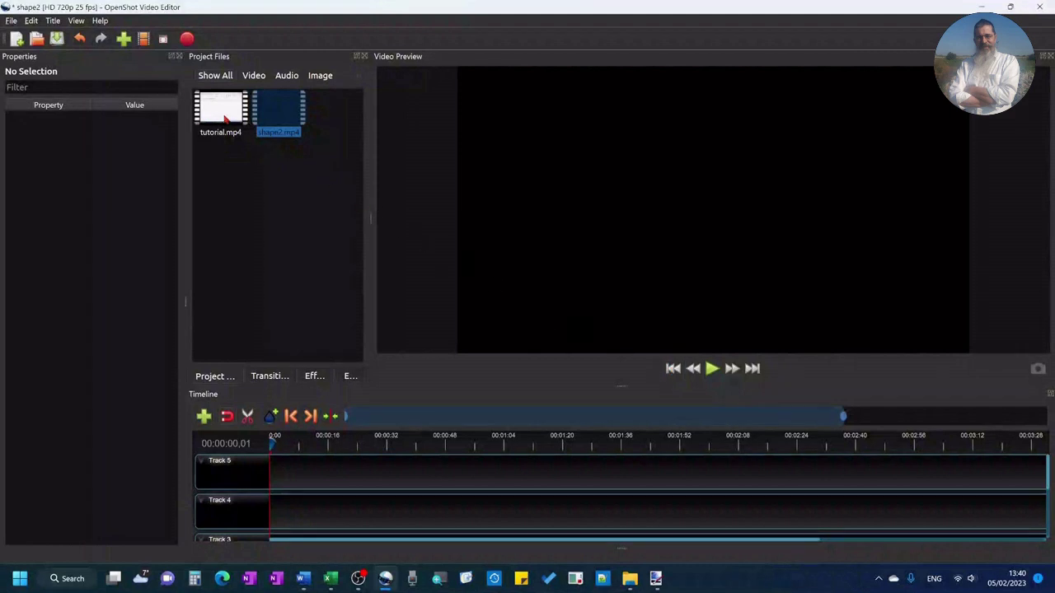
Put tutorial.mp4 on Track 4, then drop shape2.mp4 on Track 5 at about 15 seconds.
{"action": "left_click_drag", "start_coordinate": [224, 120], "coordinate": [321, 514]}
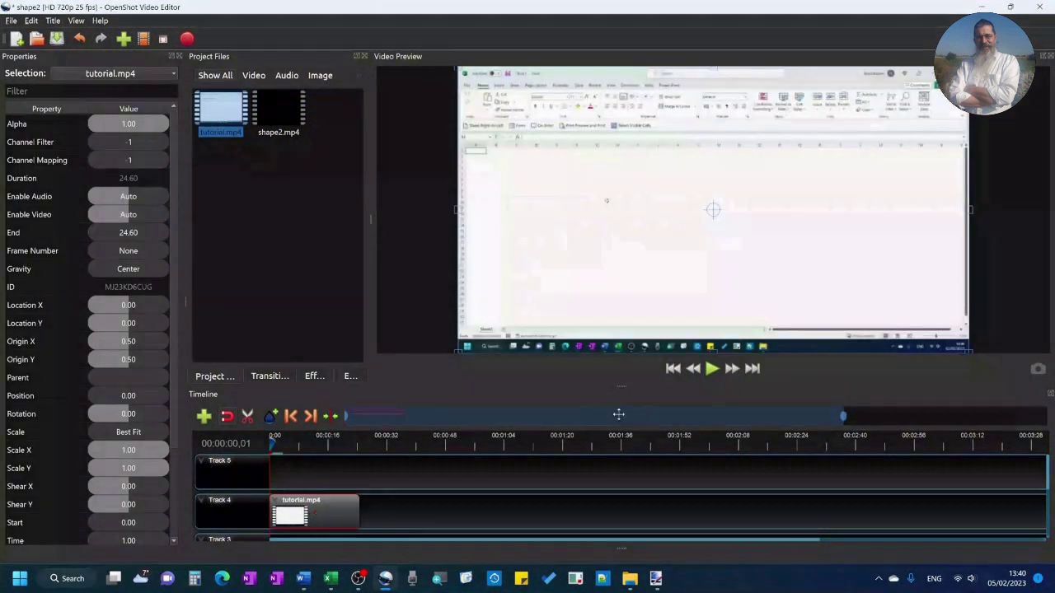
{"action": "left_click", "coordinate": [712, 369]}
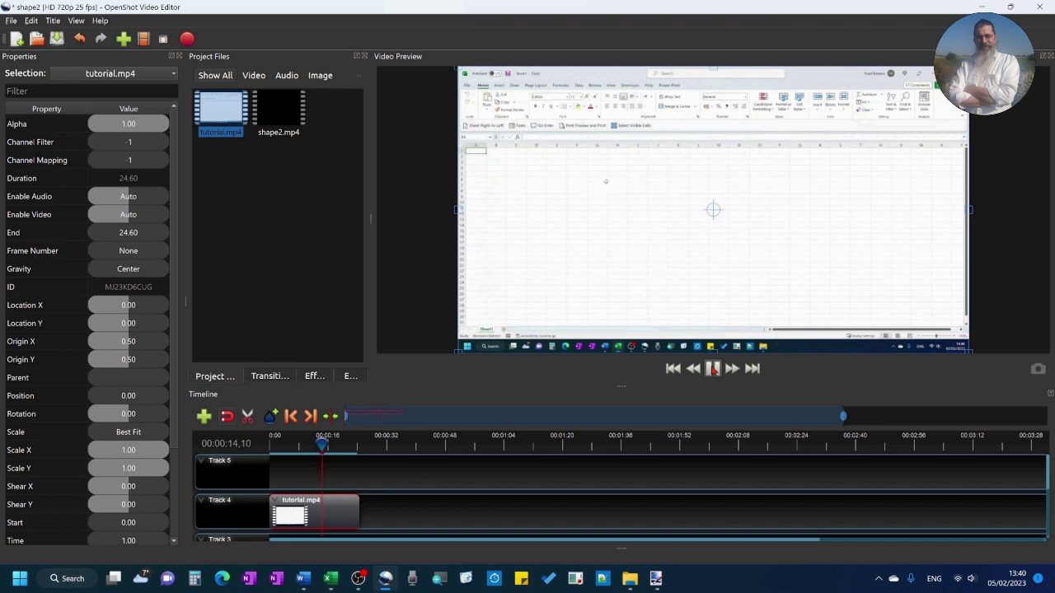
{"action": "left_click", "coordinate": [713, 370]}
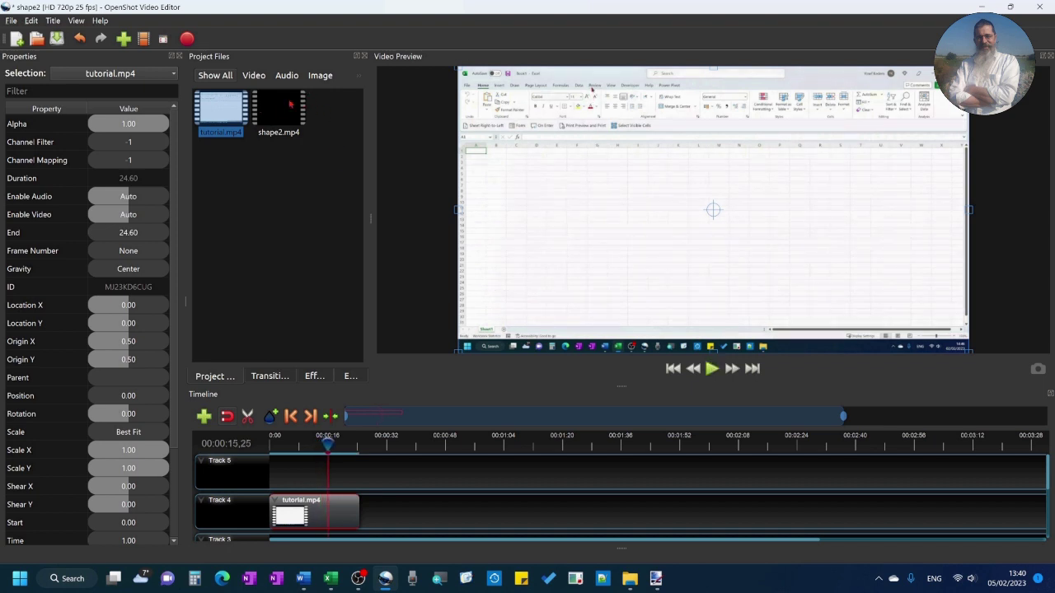
{"action": "left_click_drag", "start_coordinate": [283, 106], "coordinate": [304, 474]}
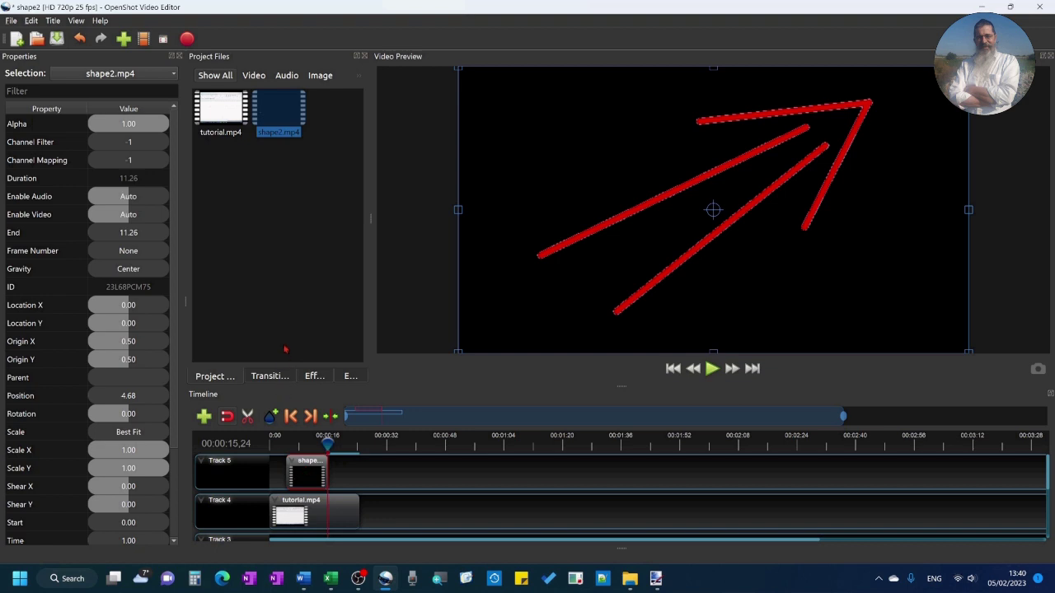
Add Chroma Key to shape2.mp4 and scale it to 0.30 on both axes.
{"action": "left_click", "coordinate": [314, 377]}
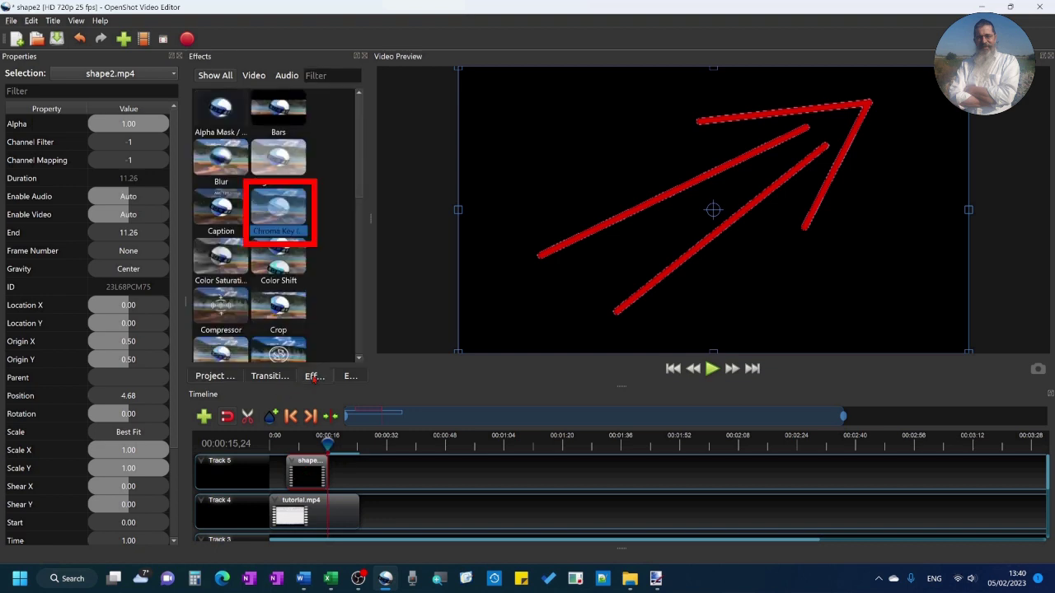
{"action": "left_click_drag", "start_coordinate": [279, 212], "coordinate": [307, 468]}
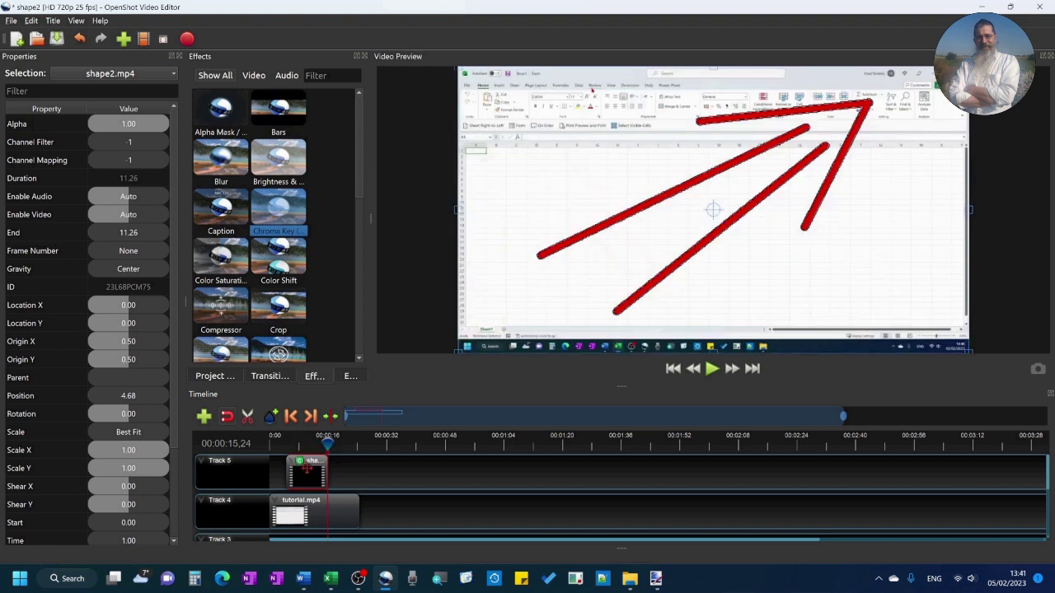
{"action": "double_click", "coordinate": [123, 450]}
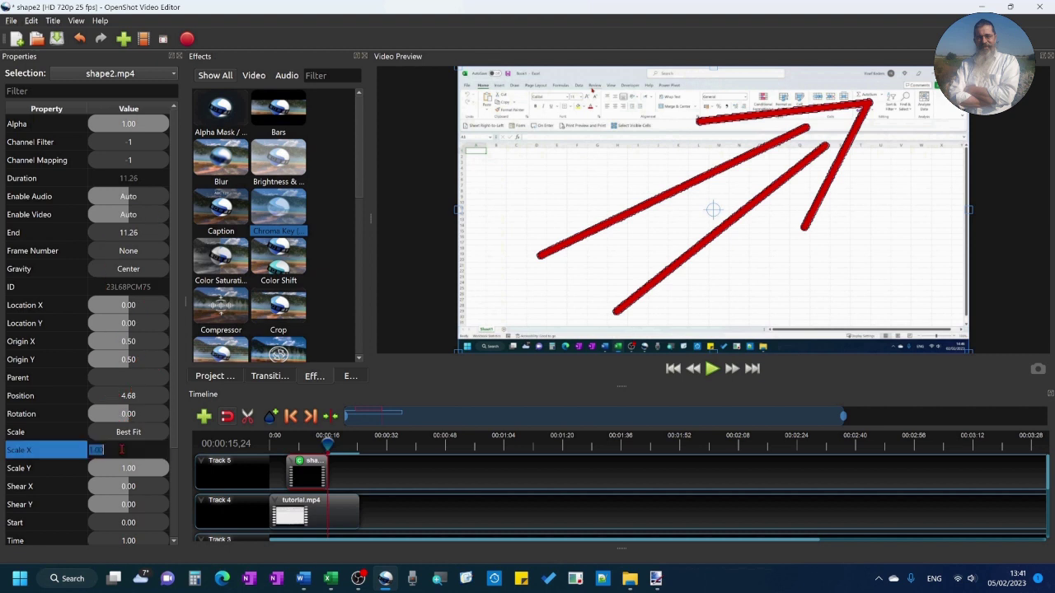
{"action": "type", "text": "0.3"}
{"action": "key", "text": "Return"}
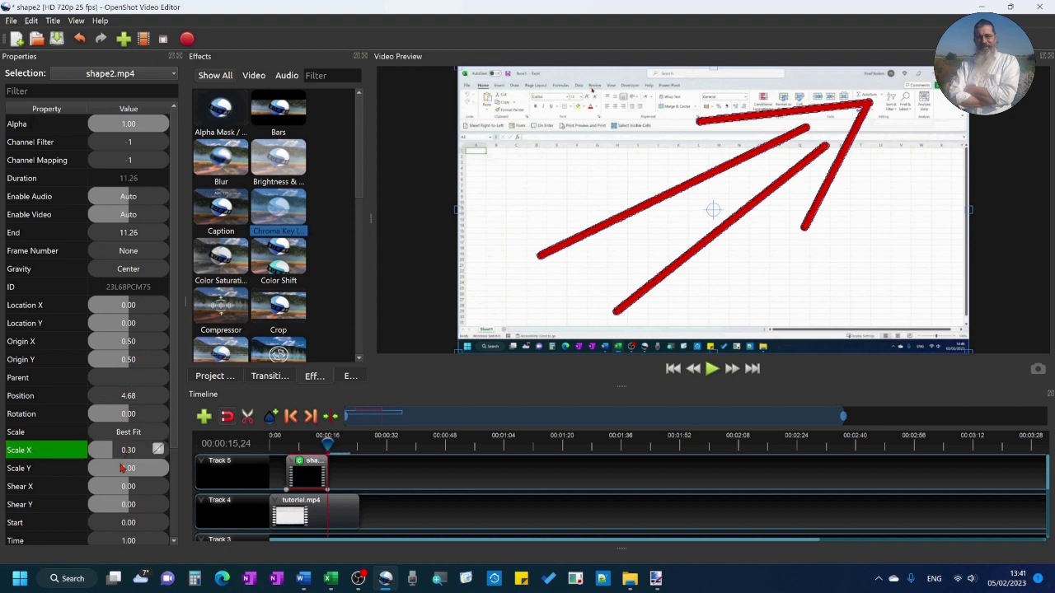
{"action": "double_click", "coordinate": [121, 468]}
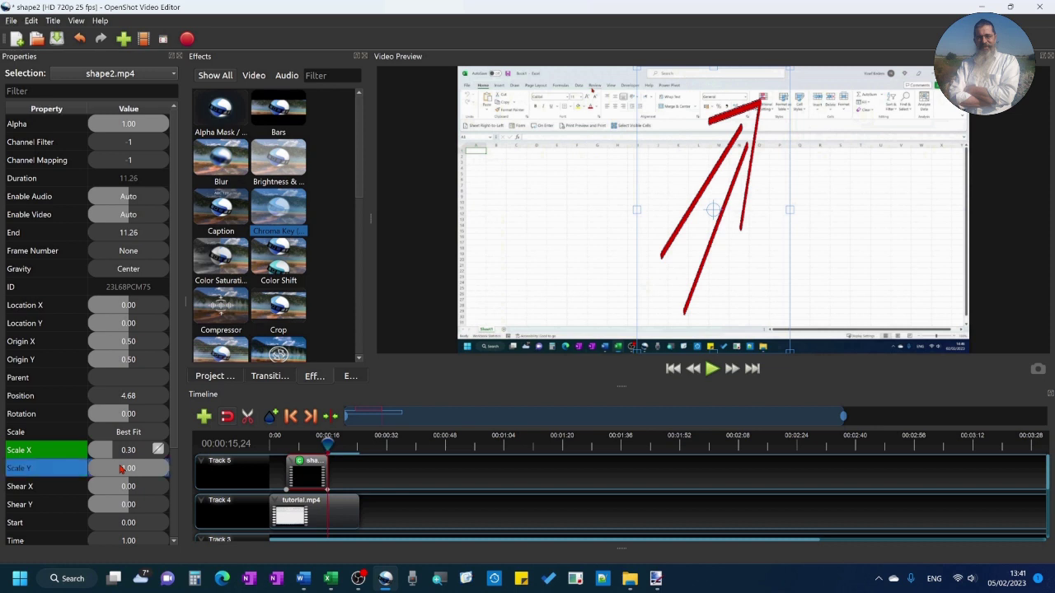
{"action": "type", "text": "0.3"}
{"action": "key", "text": "Return"}
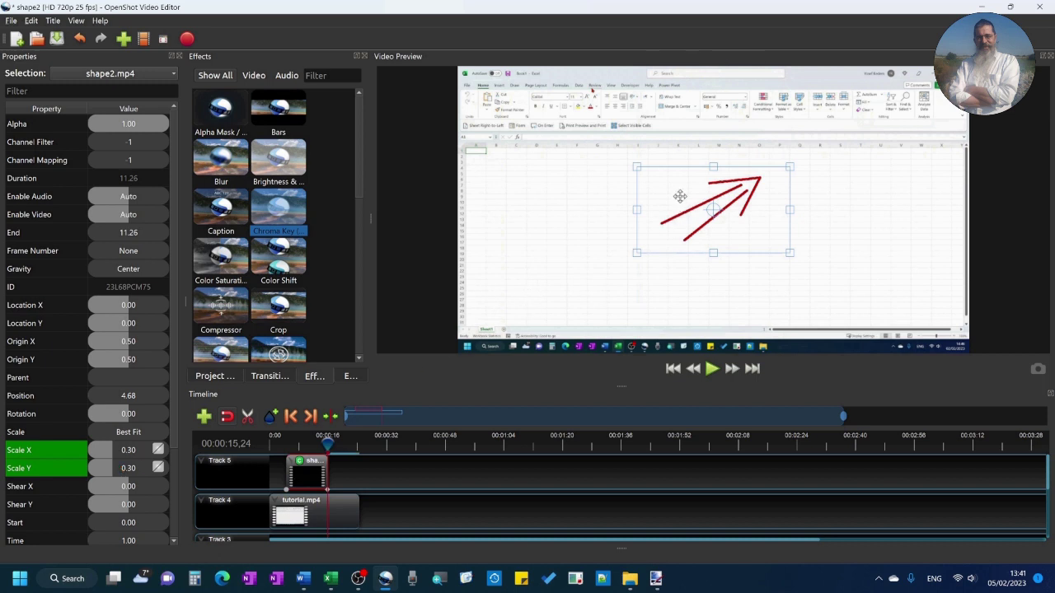
Rotate the arrow to -19.76 and move it to X -0.31, Y -0.25 near the Excel ribbon.
{"action": "left_click_drag", "start_coordinate": [678, 193], "coordinate": [523, 138]}
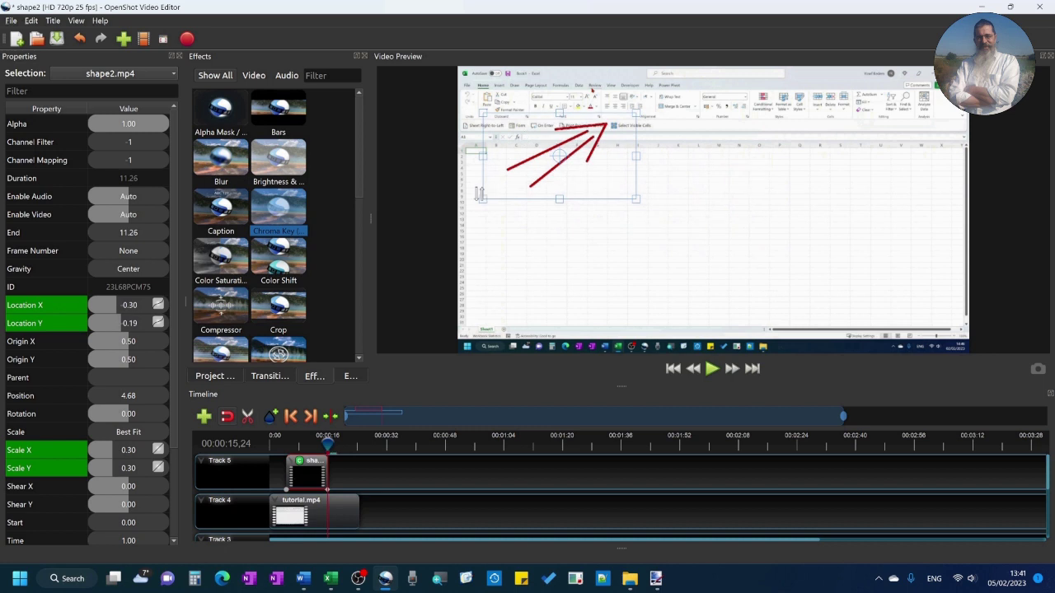
{"action": "mouse_move", "coordinate": [477, 204]}
{"action": "left_mouse_down"}
{"action": "mouse_move", "coordinate": [490, 221]}
{"action": "mouse_move", "coordinate": [485, 211]}
{"action": "left_mouse_up"}
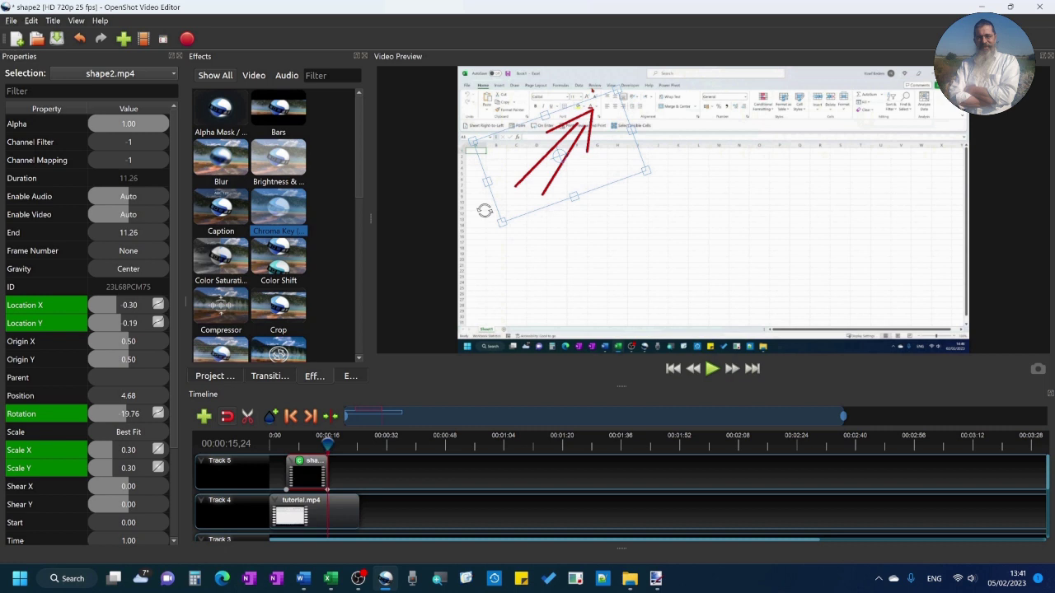
{"action": "left_click_drag", "start_coordinate": [580, 177], "coordinate": [574, 160]}
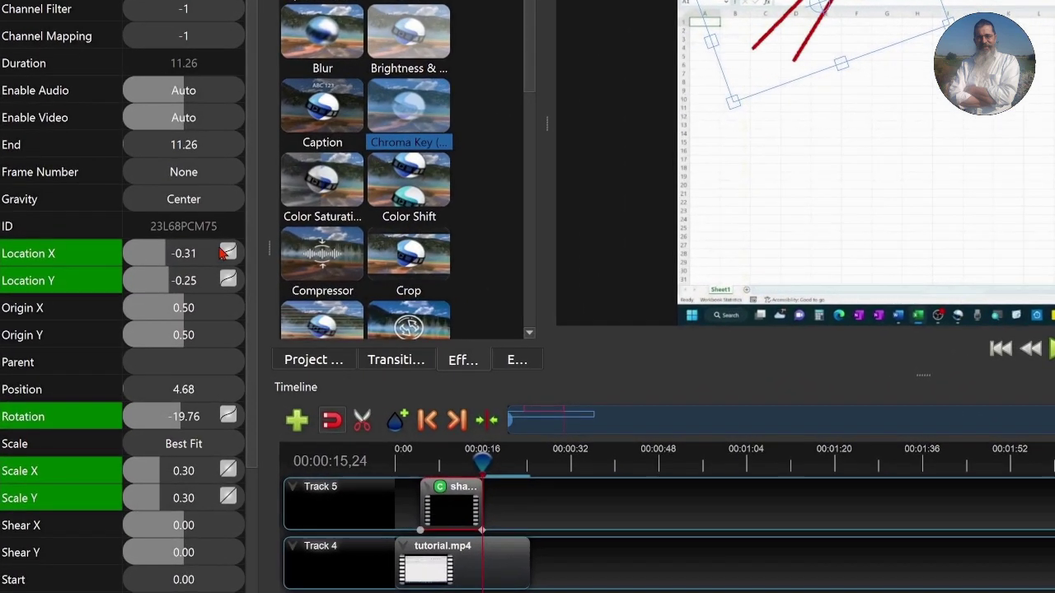
Switch shape2.mp4's Location X/Y, Rotation and Scale X/Y keyframes to Constant interpolation.
{"action": "right_click", "coordinate": [224, 253]}
{"action": "left_click", "coordinate": [247, 306]}
{"action": "right_click", "coordinate": [228, 281]}
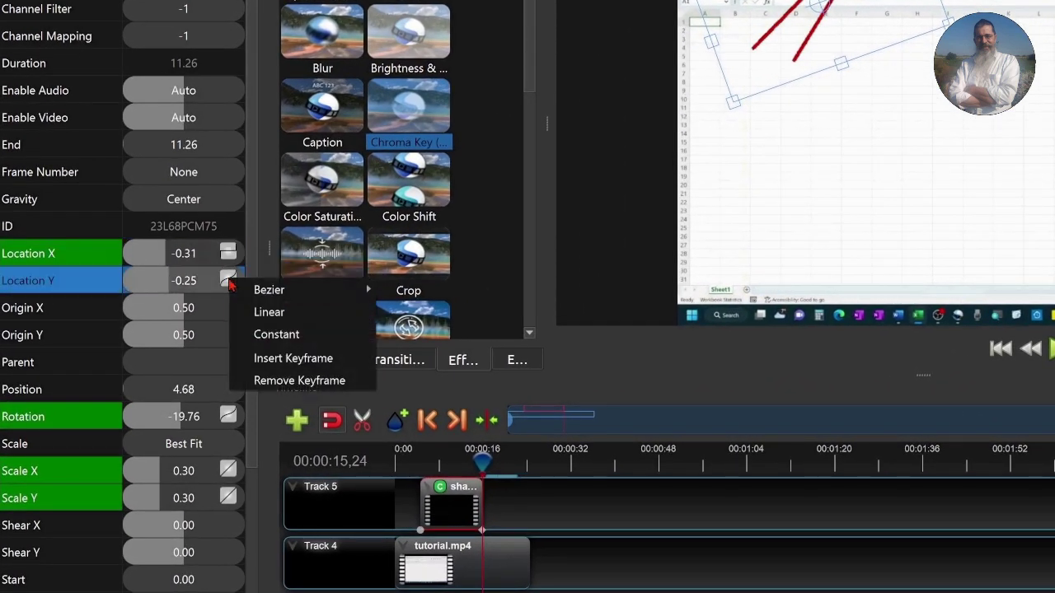
{"action": "left_click", "coordinate": [262, 334]}
{"action": "right_click", "coordinate": [229, 417]}
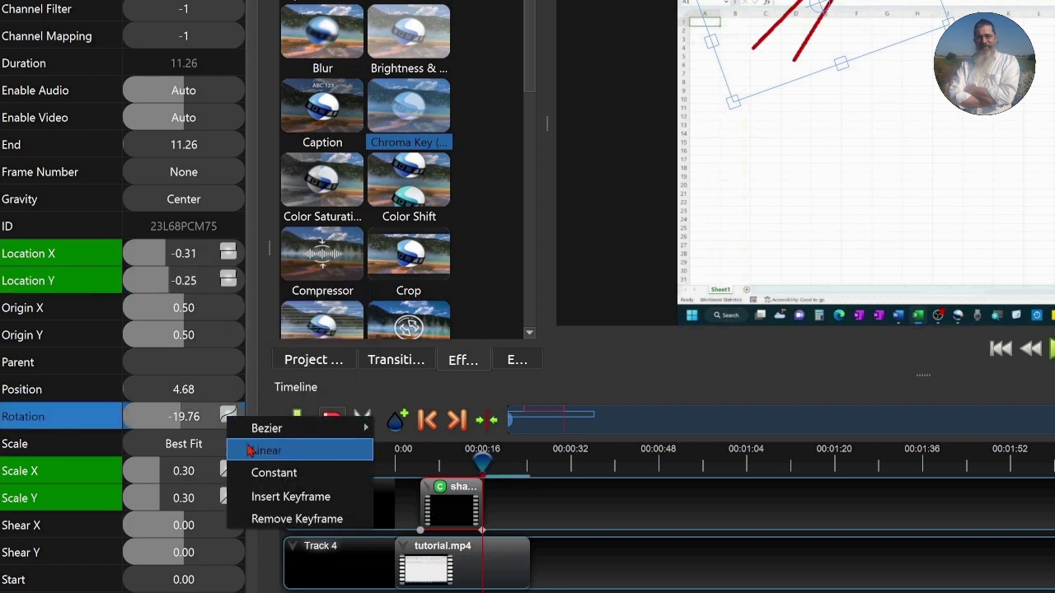
{"action": "left_click", "coordinate": [260, 472]}
{"action": "right_click", "coordinate": [228, 471]}
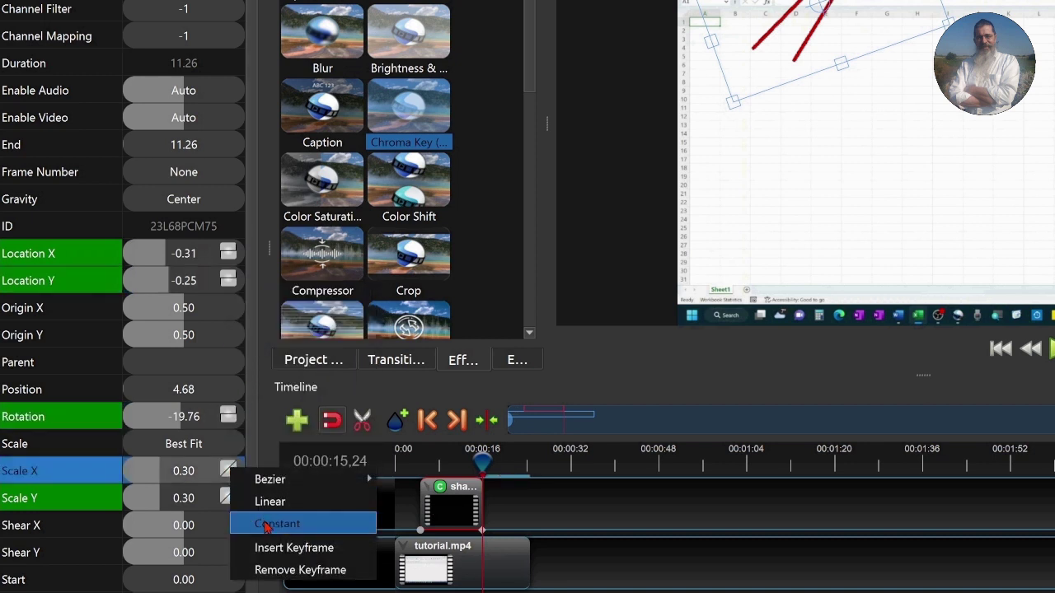
{"action": "left_click", "coordinate": [266, 524]}
{"action": "right_click", "coordinate": [228, 497]}
{"action": "left_click", "coordinate": [265, 550]}
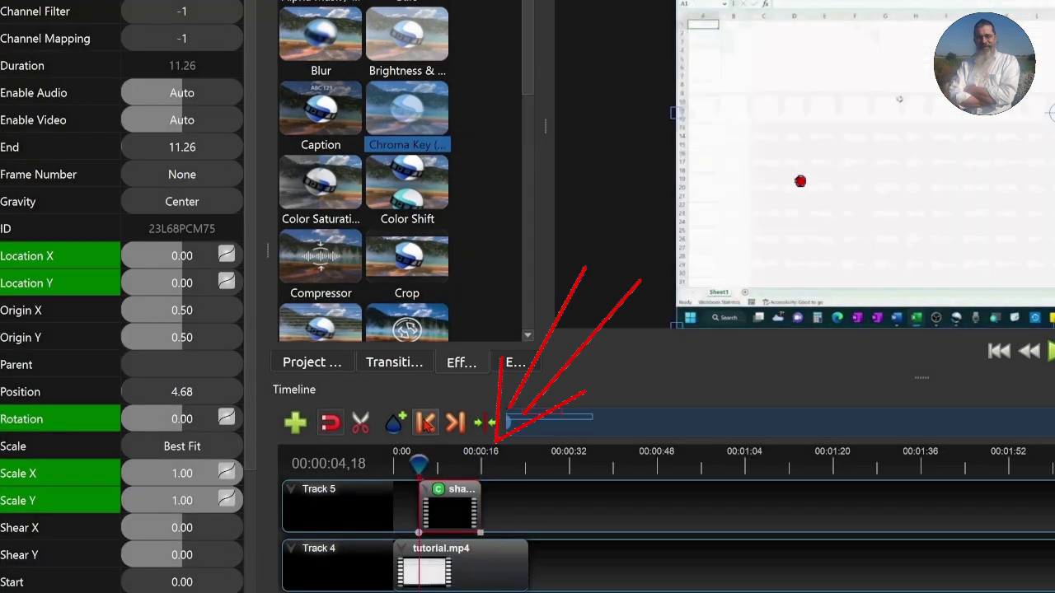
At 00:00:04,18, set the arrow's Location X to -0.31 and Location Y to -0.25.
{"action": "double_click", "coordinate": [181, 254]}
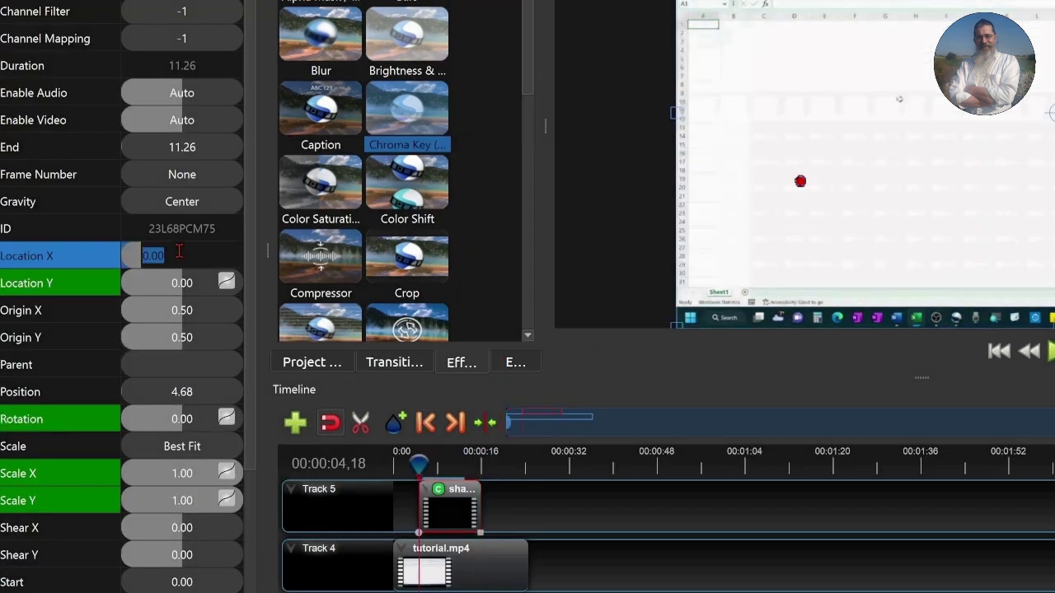
{"action": "type", "text": "-.31"}
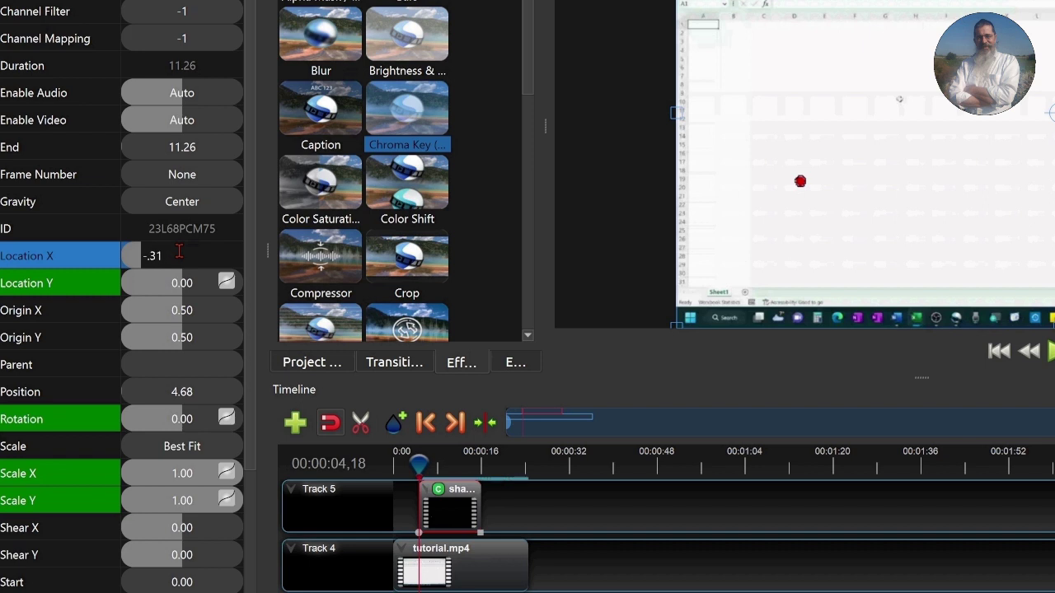
{"action": "key", "text": "Return"}
{"action": "double_click", "coordinate": [174, 280]}
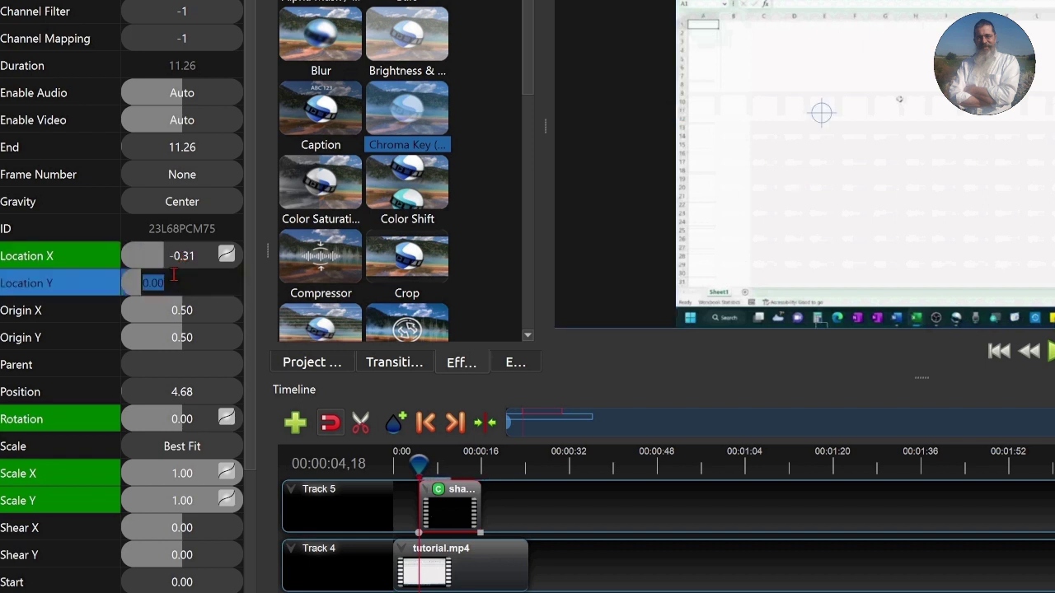
{"action": "type", "text": "-.25"}
{"action": "key", "text": "Return"}
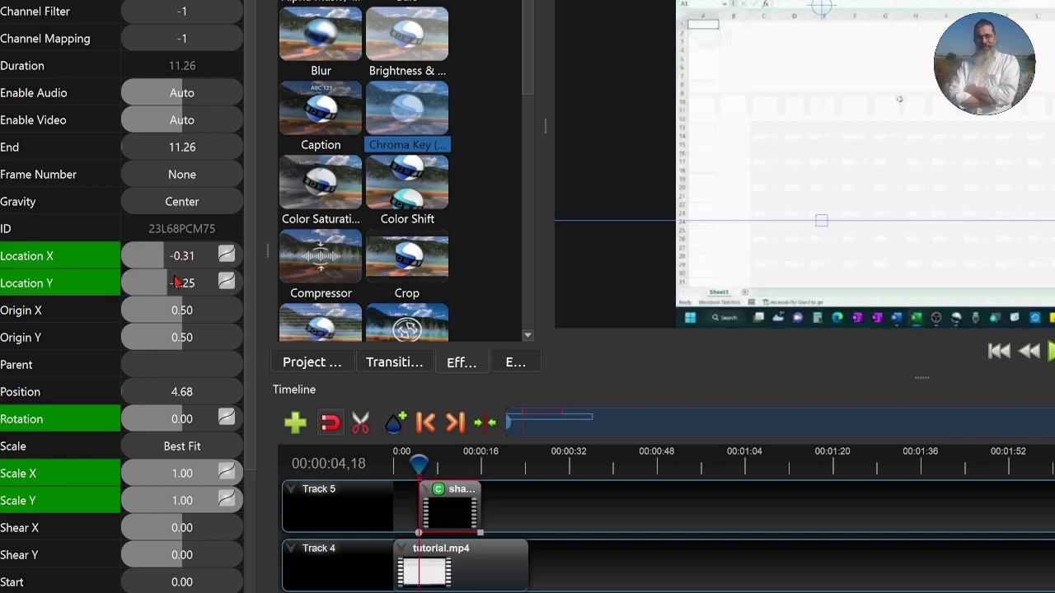
Set the arrow's Rotation to -19.35 and both Scale X and Scale Y to 0.30.
{"action": "double_click", "coordinate": [166, 421]}
{"action": "type", "text": "-19.35"}
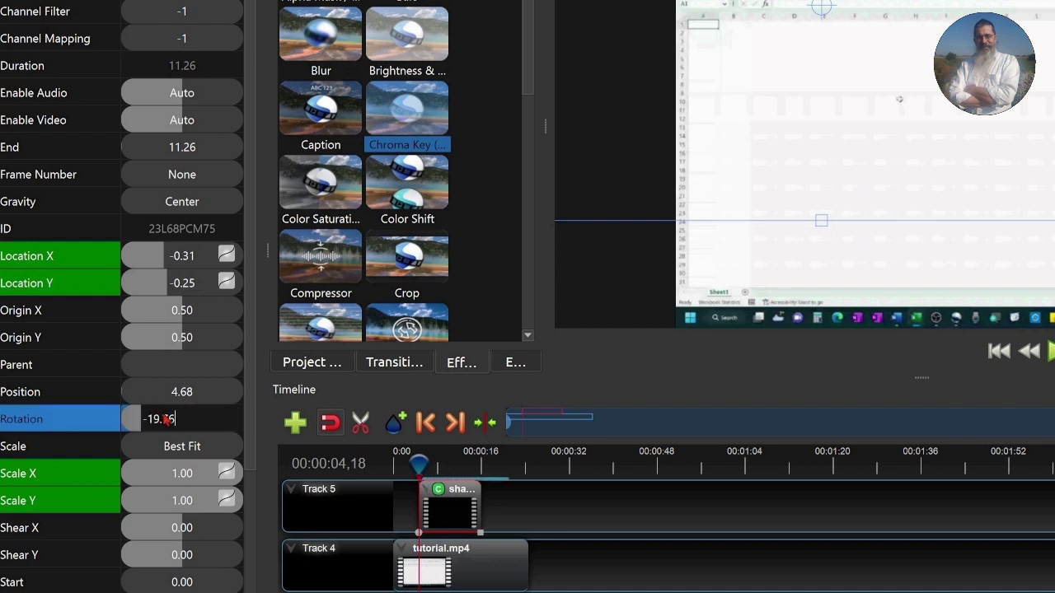
{"action": "key", "text": "Return"}
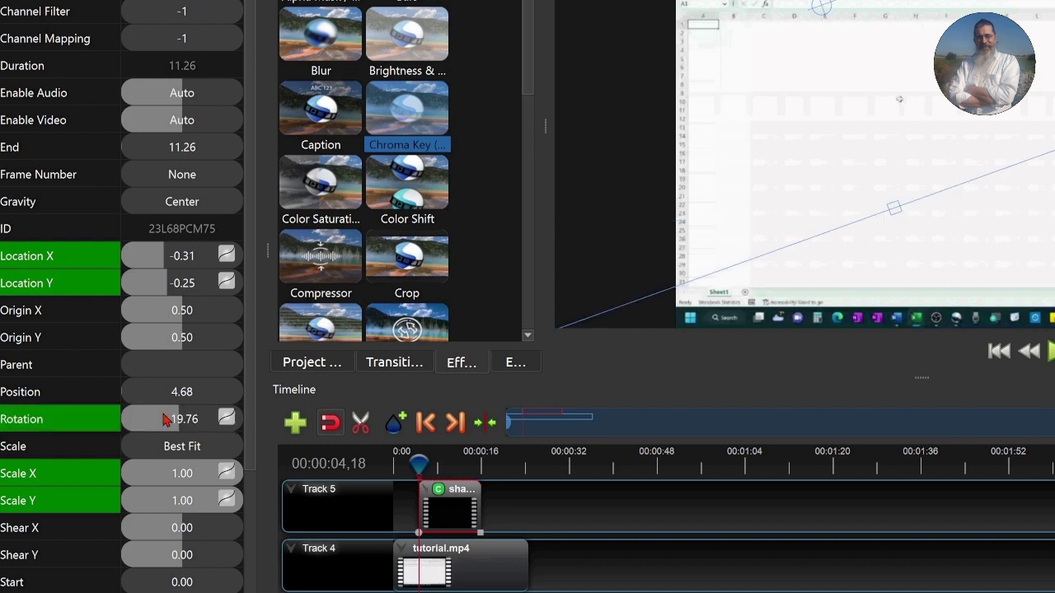
{"action": "double_click", "coordinate": [167, 472]}
{"action": "type", "text": ".3"}
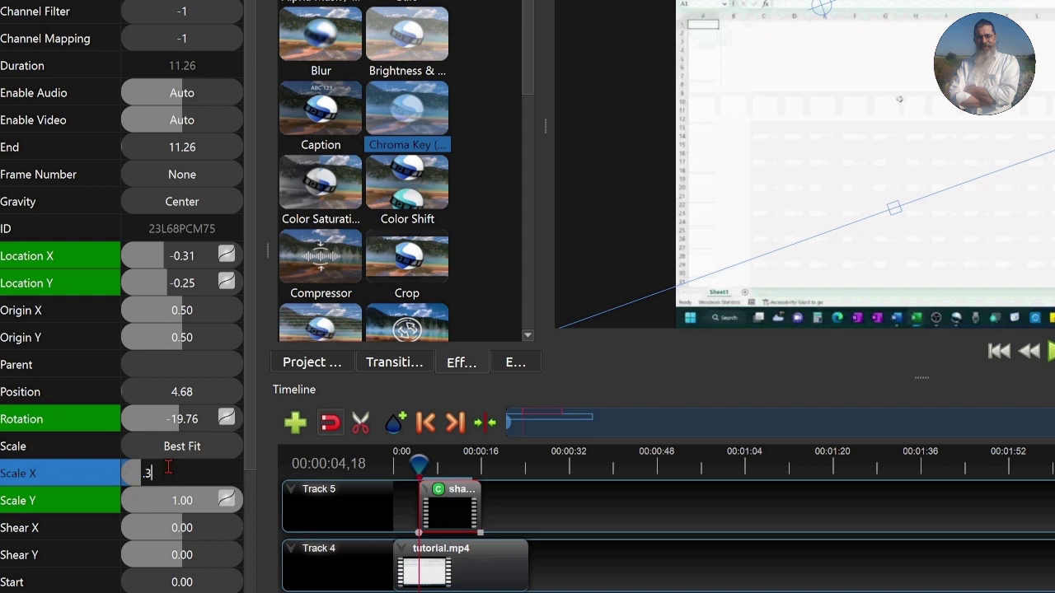
{"action": "key", "text": "Return"}
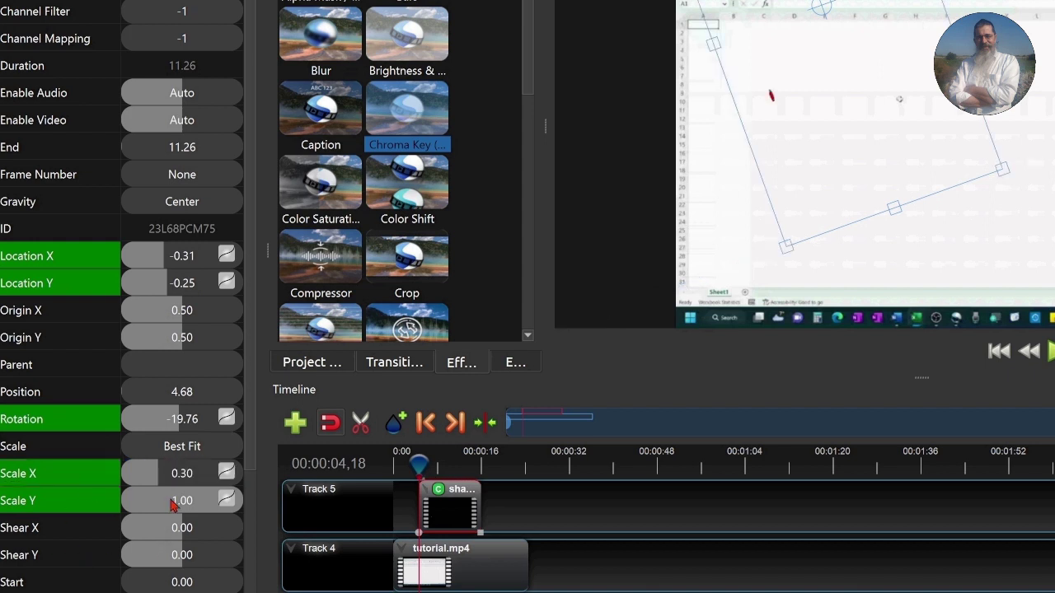
{"action": "double_click", "coordinate": [170, 498]}
{"action": "type", "text": ".3"}
{"action": "key", "text": "Return"}
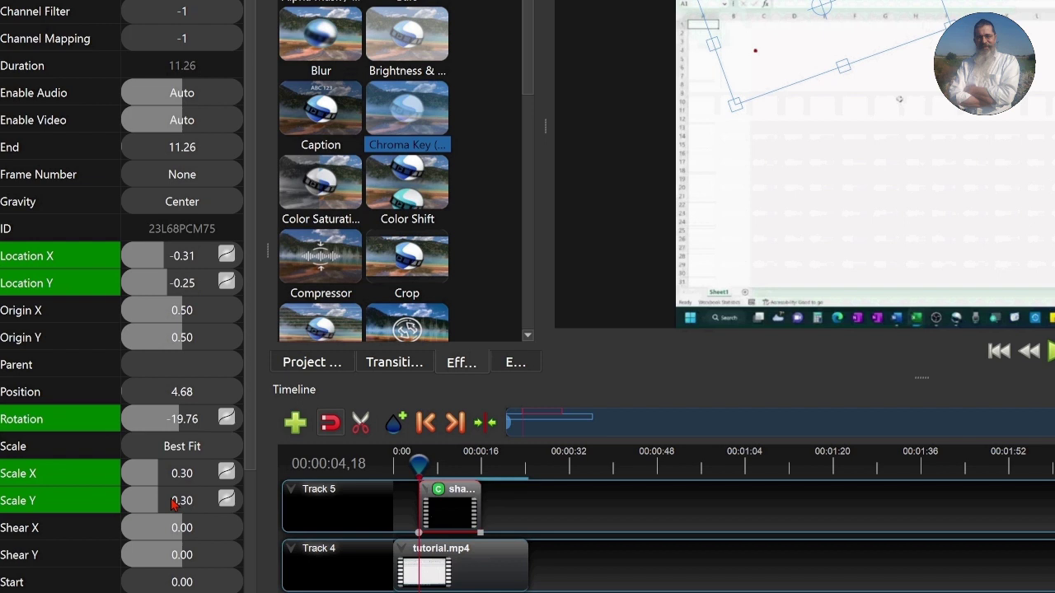
Set the new Location X, Location Y and Rotation keyframes to Constant interpolation.
{"action": "right_click", "coordinate": [226, 255]}
{"action": "left_click", "coordinate": [269, 310]}
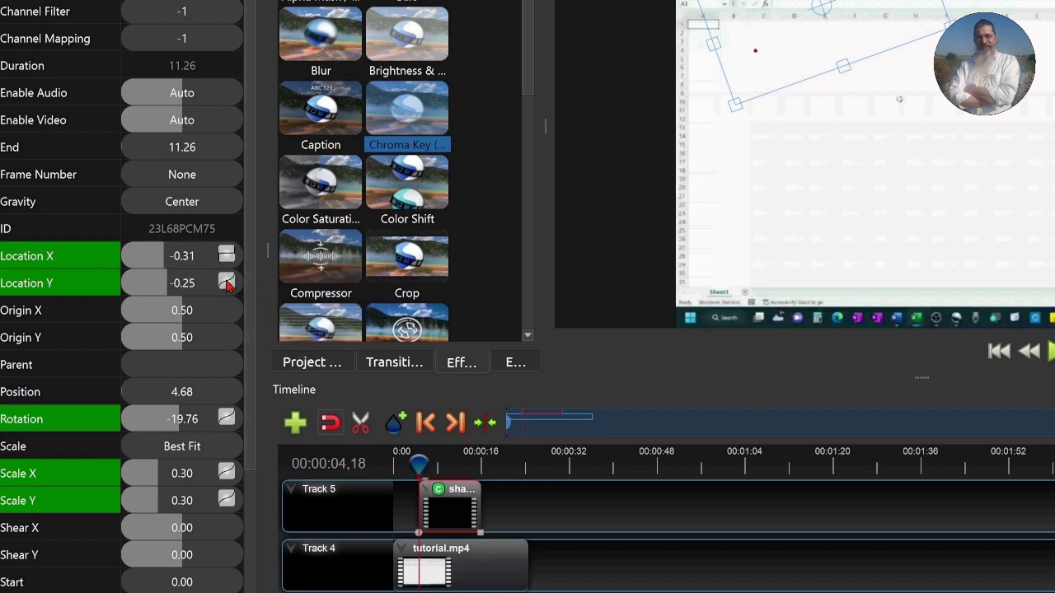
{"action": "right_click", "coordinate": [227, 282]}
{"action": "left_click", "coordinate": [264, 333]}
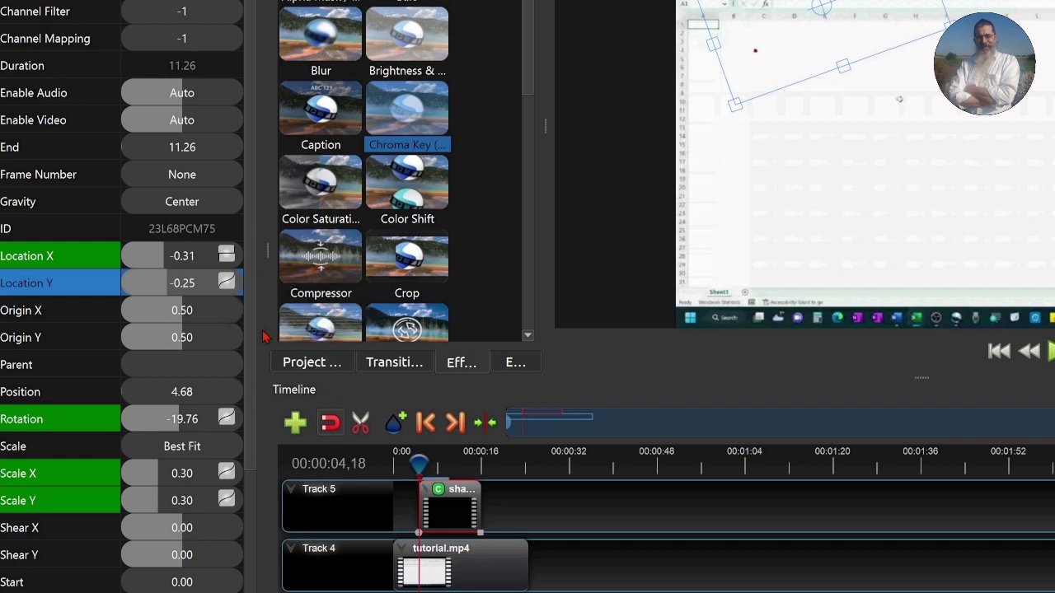
{"action": "right_click", "coordinate": [227, 418]}
{"action": "left_click", "coordinate": [264, 475]}
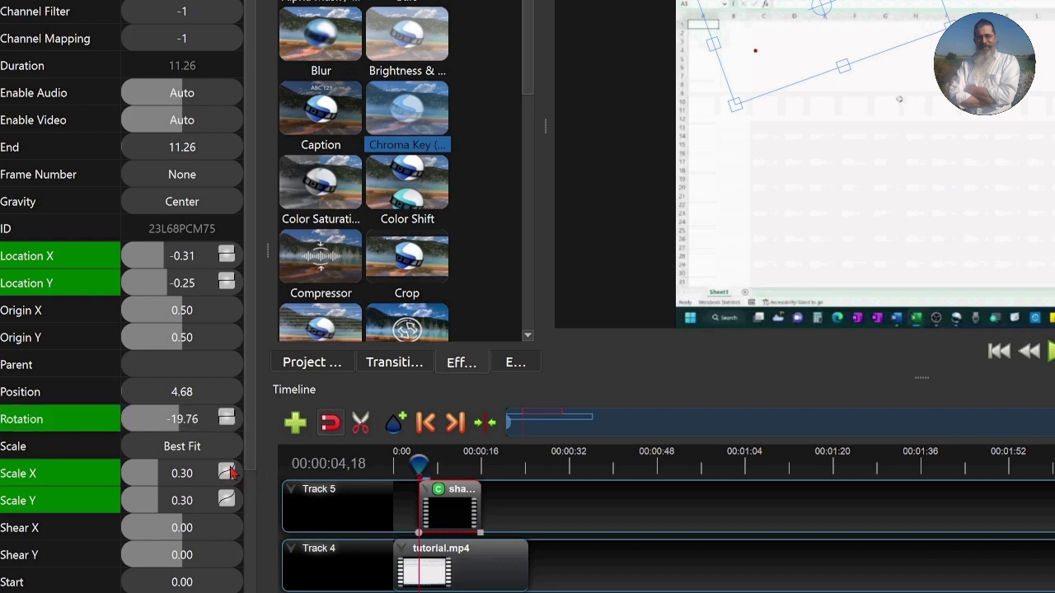
Make the Scale X and Scale Y keyframes constant, then play the project from the start.
{"action": "right_click", "coordinate": [230, 471]}
{"action": "left_click", "coordinate": [265, 524]}
{"action": "right_click", "coordinate": [225, 501]}
{"action": "left_click", "coordinate": [263, 555]}
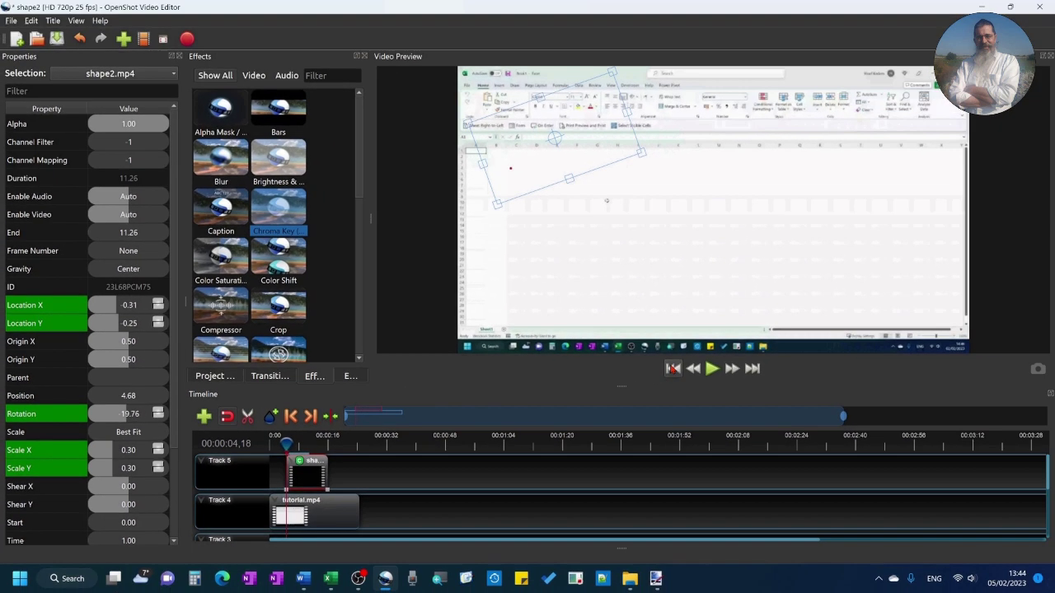
{"action": "left_click", "coordinate": [750, 363]}
{"action": "left_click", "coordinate": [712, 369]}
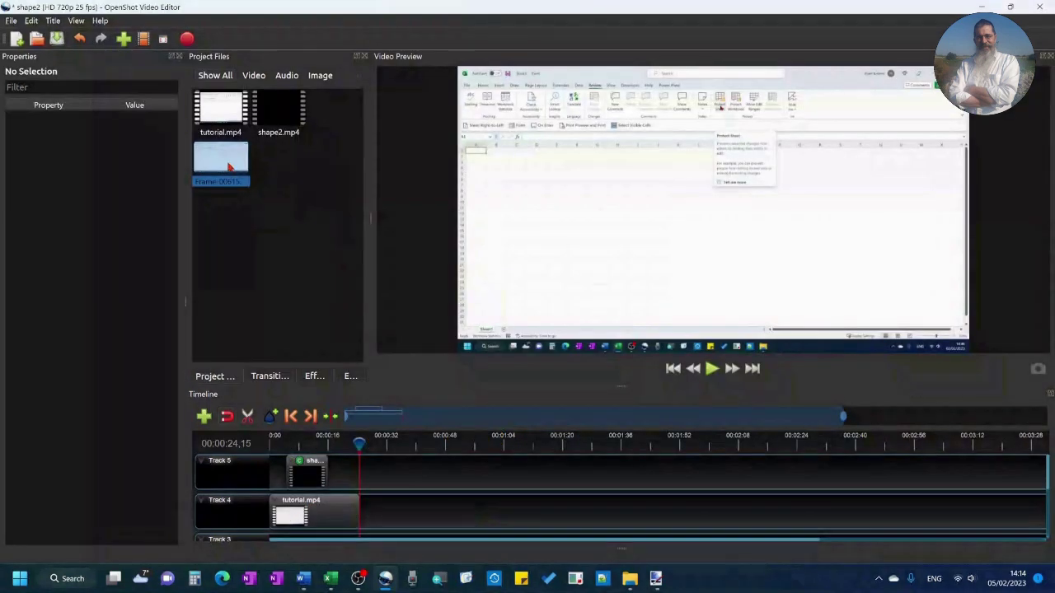
Add Frame-00615.png to Track 4 right after tutorial.mp4 and stretch it to 29.44 seconds.
{"action": "left_click_drag", "start_coordinate": [229, 167], "coordinate": [440, 510]}
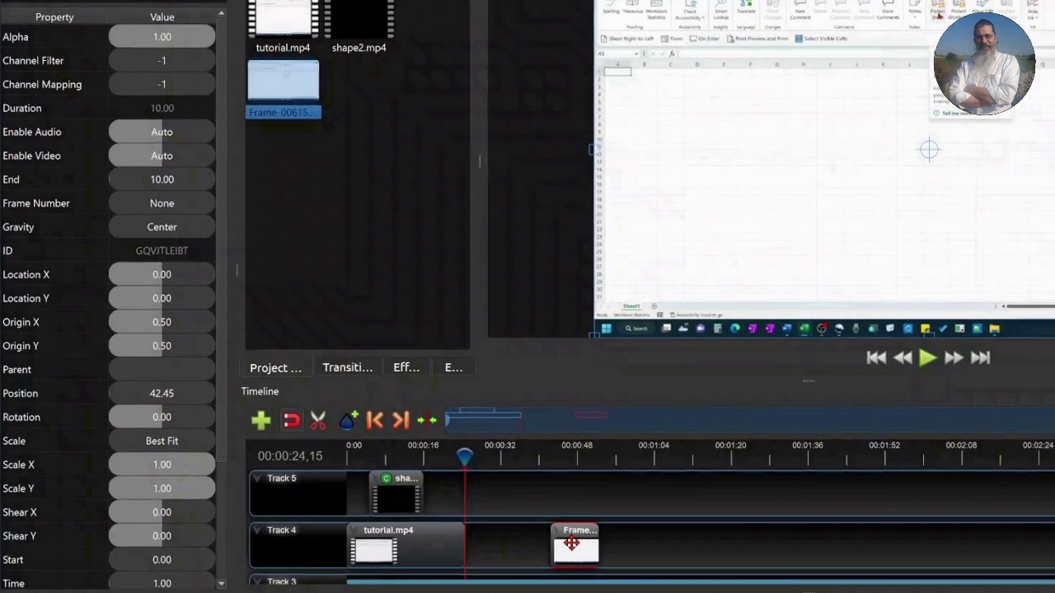
{"action": "left_click_drag", "start_coordinate": [571, 543], "coordinate": [513, 547]}
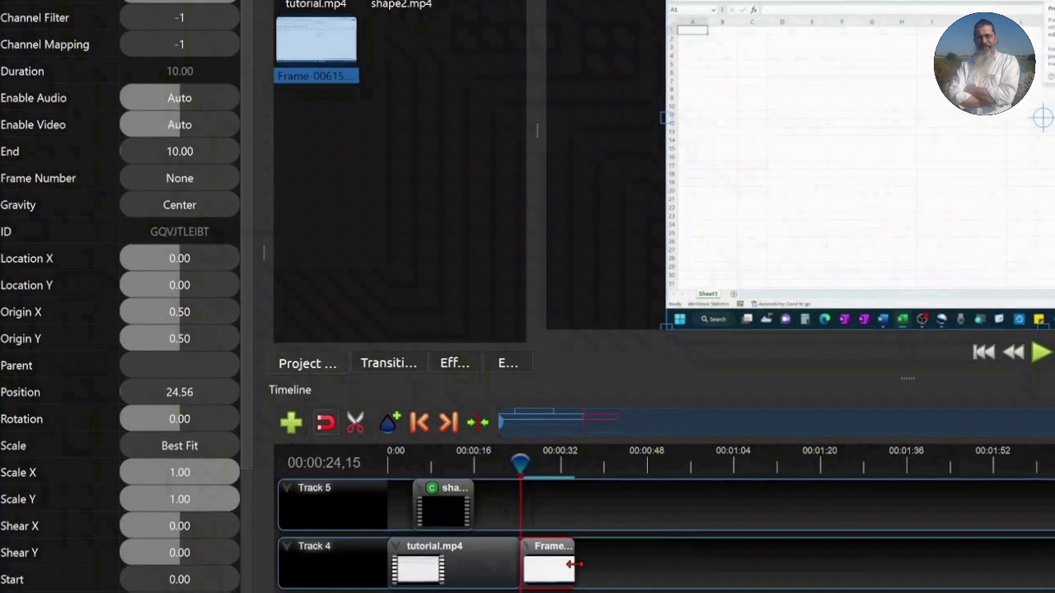
{"action": "left_click_drag", "start_coordinate": [574, 565], "coordinate": [675, 563]}
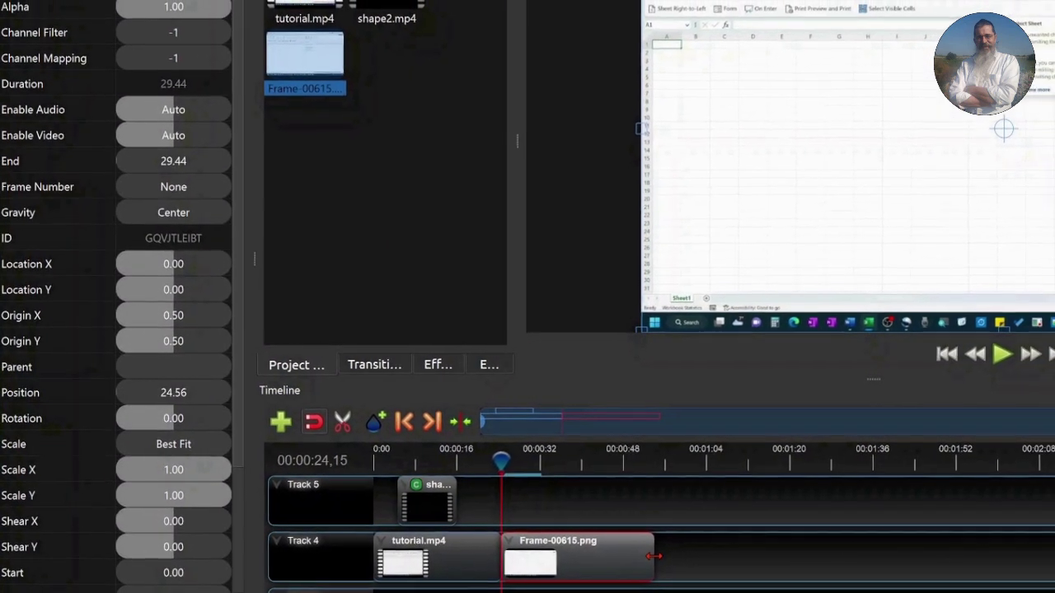
{"action": "left_click", "coordinate": [404, 495]}
{"action": "right_click", "coordinate": [404, 495]}
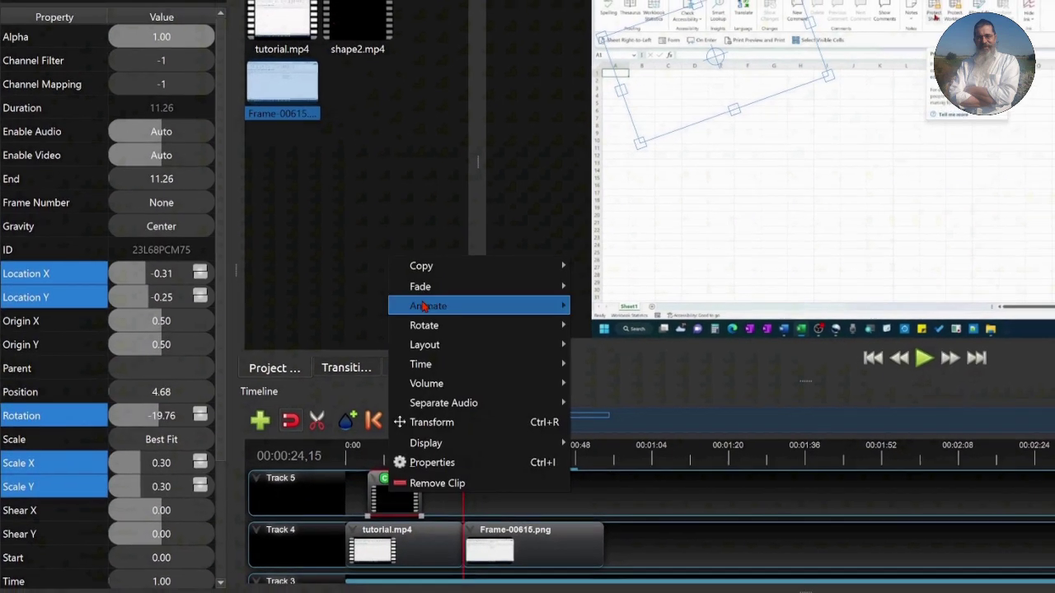
Copy the arrow clip onto Track 5 at the playhead and preview playback.
{"action": "mouse_move", "coordinate": [449, 266]}
{"action": "left_click", "coordinate": [609, 263]}
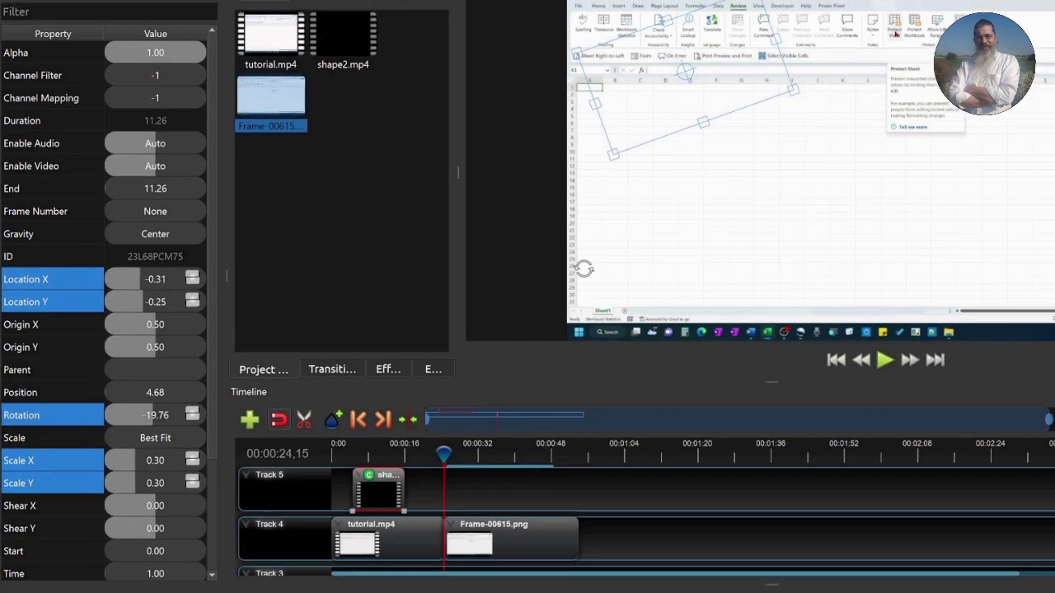
{"action": "right_click", "coordinate": [516, 493]}
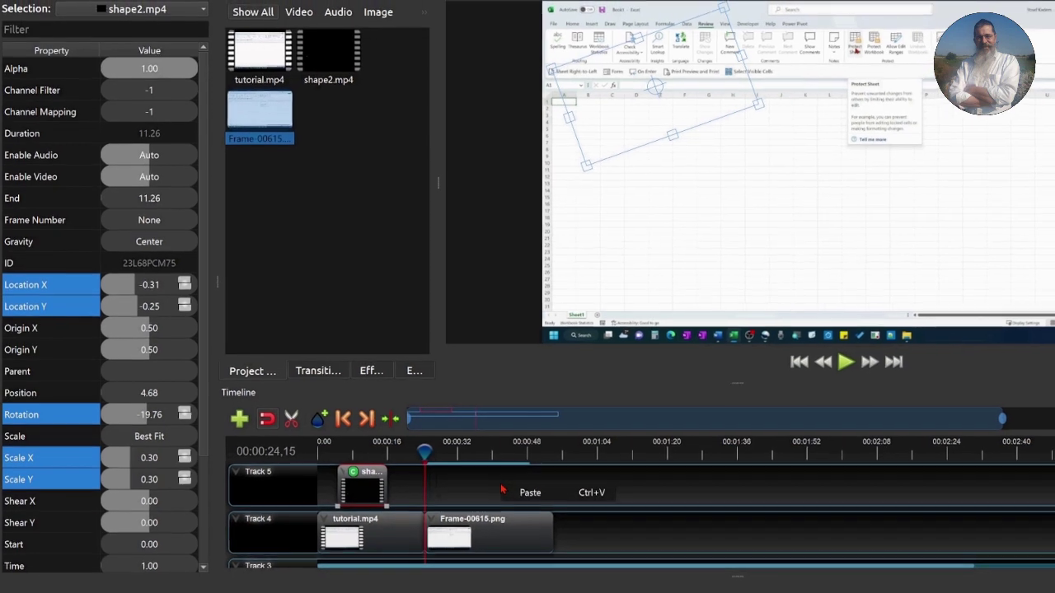
{"action": "left_click", "coordinate": [504, 491]}
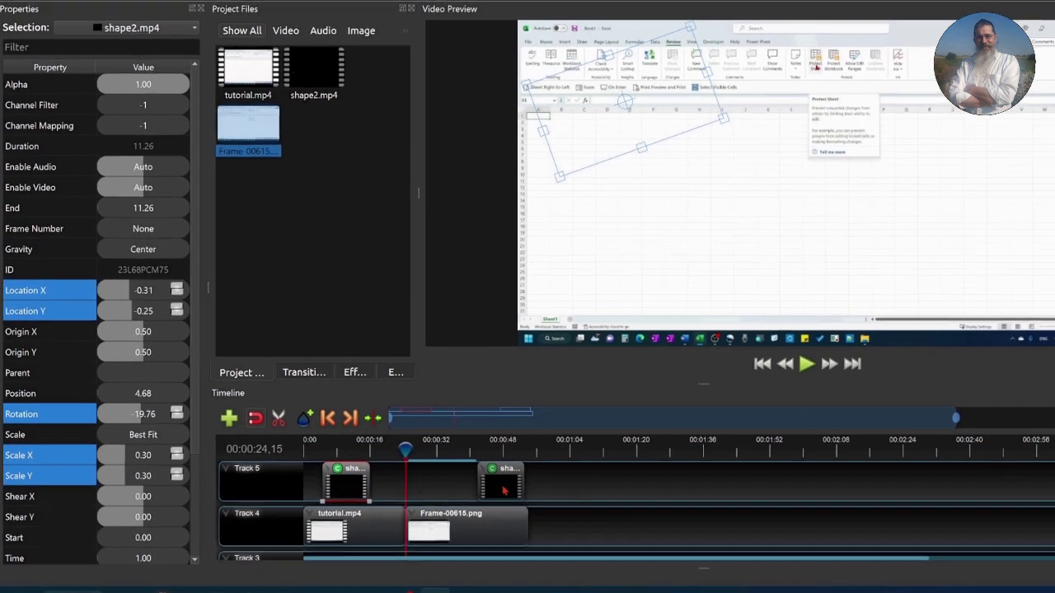
{"action": "left_click_drag", "start_coordinate": [505, 487], "coordinate": [429, 482]}
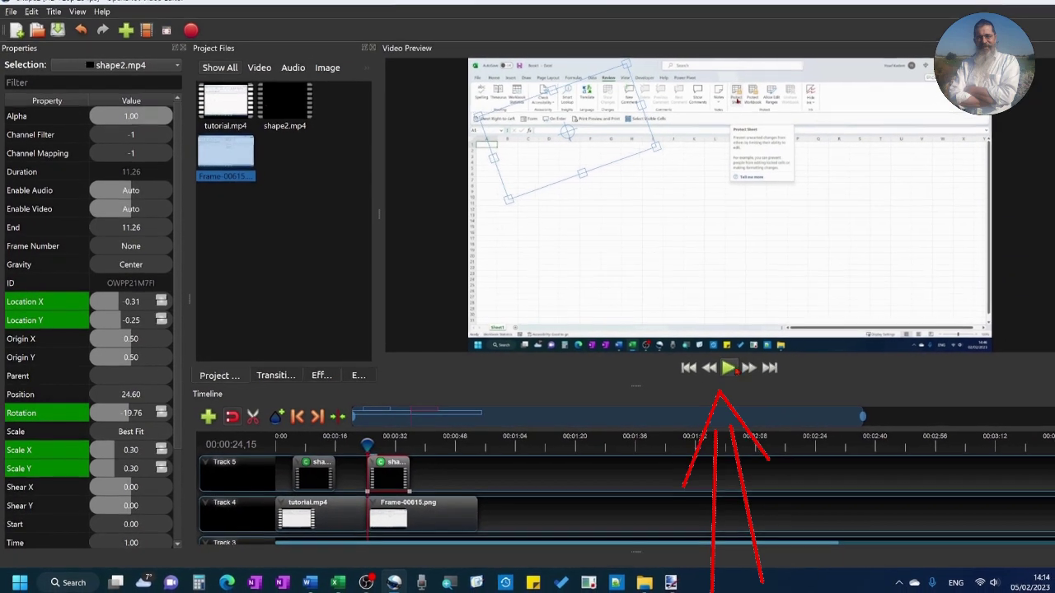
{"action": "left_click", "coordinate": [728, 369]}
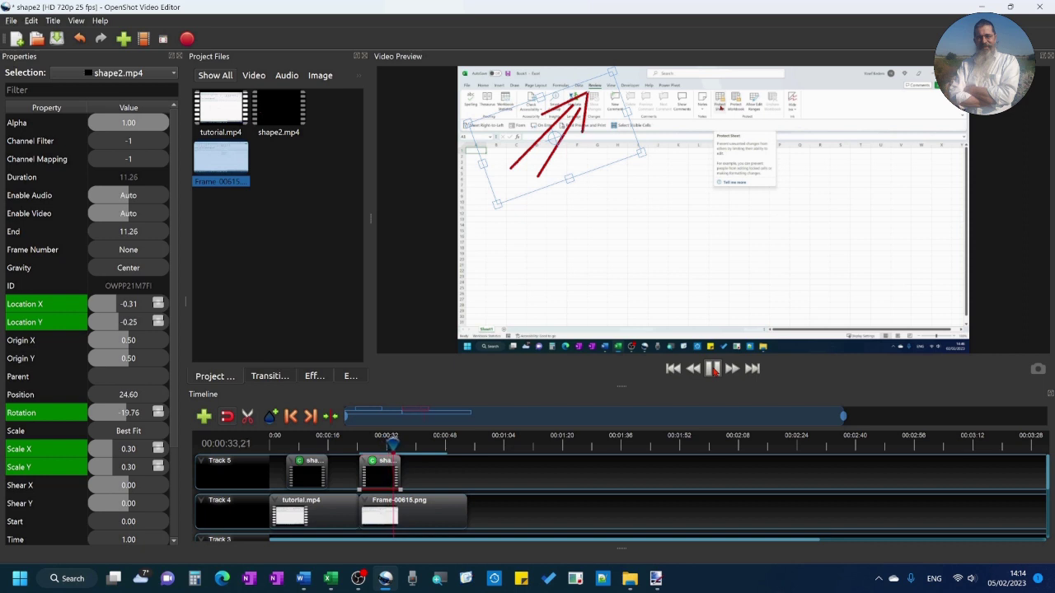
{"action": "left_click", "coordinate": [714, 370]}
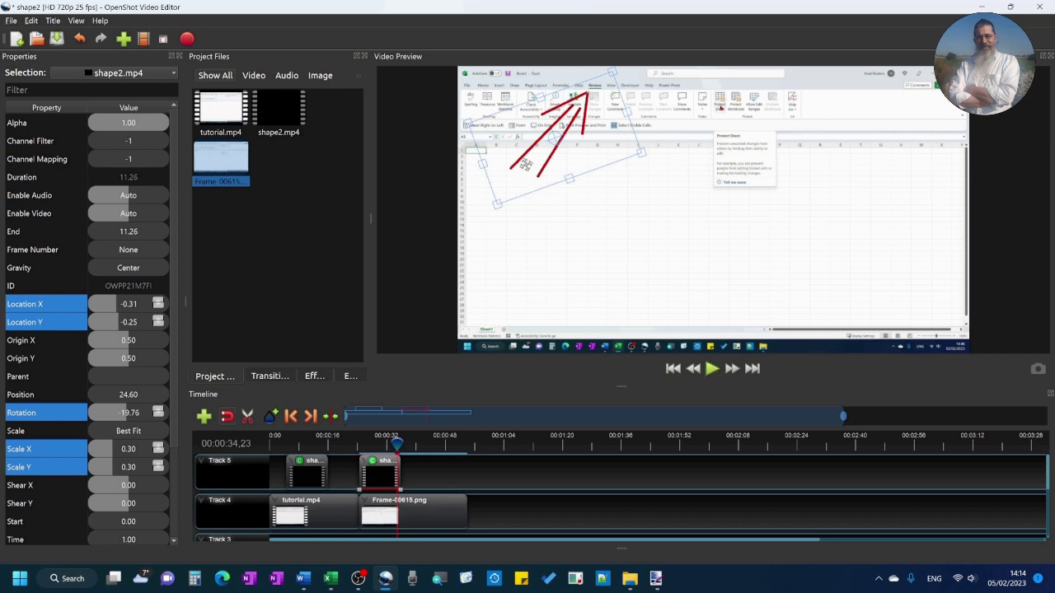
Move the arrow to Location 0.22/-0.15 and rotate it to -115.76, pointing at the ribbon's top-right.
{"action": "left_click_drag", "start_coordinate": [538, 142], "coordinate": [729, 199]}
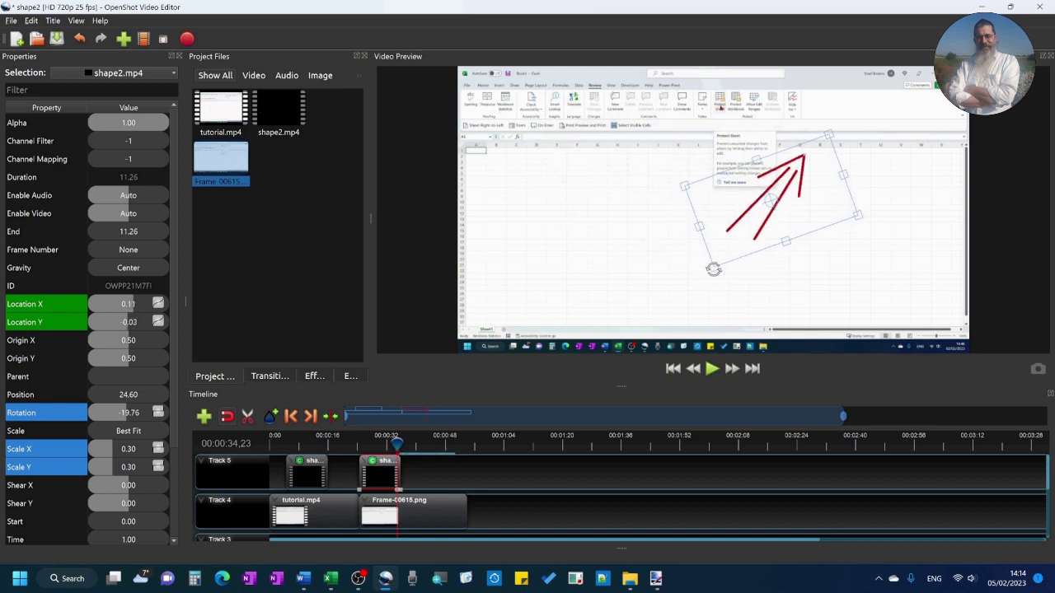
{"action": "left_click_drag", "start_coordinate": [710, 265], "coordinate": [832, 273]}
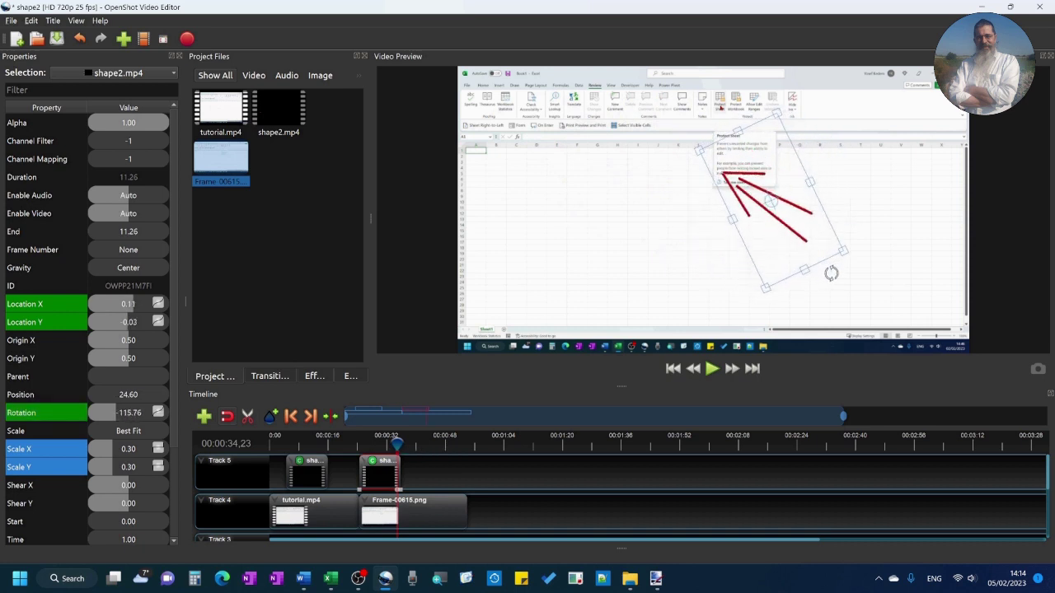
{"action": "left_click_drag", "start_coordinate": [788, 221], "coordinate": [819, 198]}
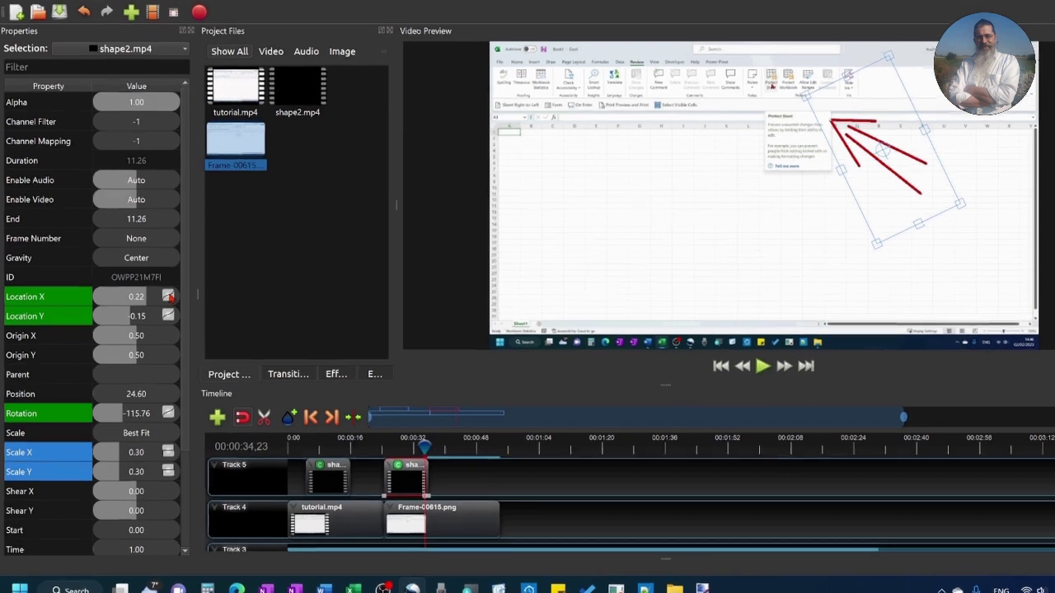
Switch the second arrow's Location X, Location Y and Rotation keyframes to Constant.
{"action": "right_click", "coordinate": [159, 304]}
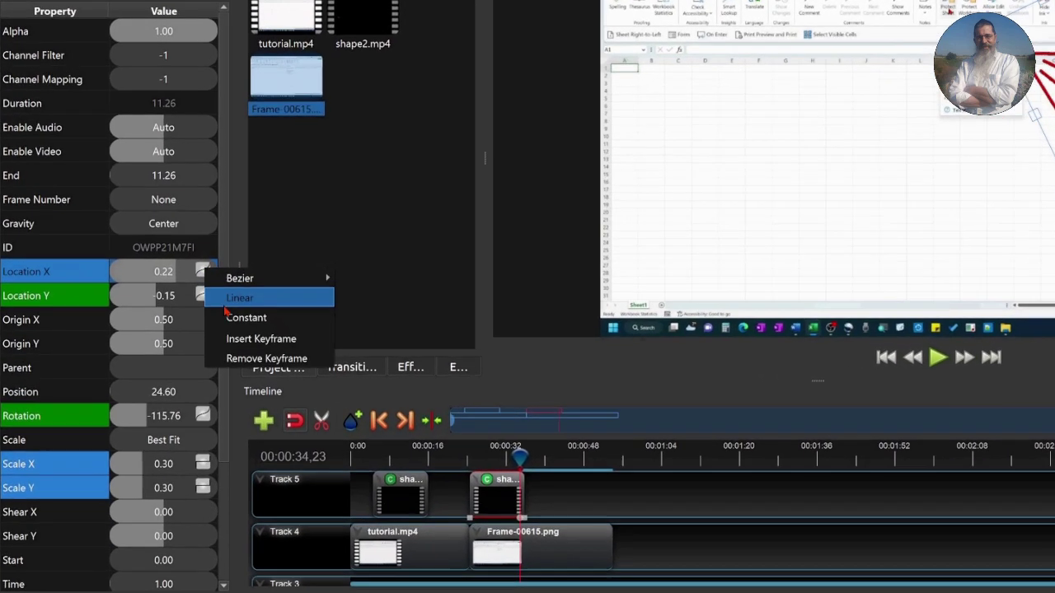
{"action": "left_click", "coordinate": [245, 317]}
{"action": "right_click", "coordinate": [202, 295]}
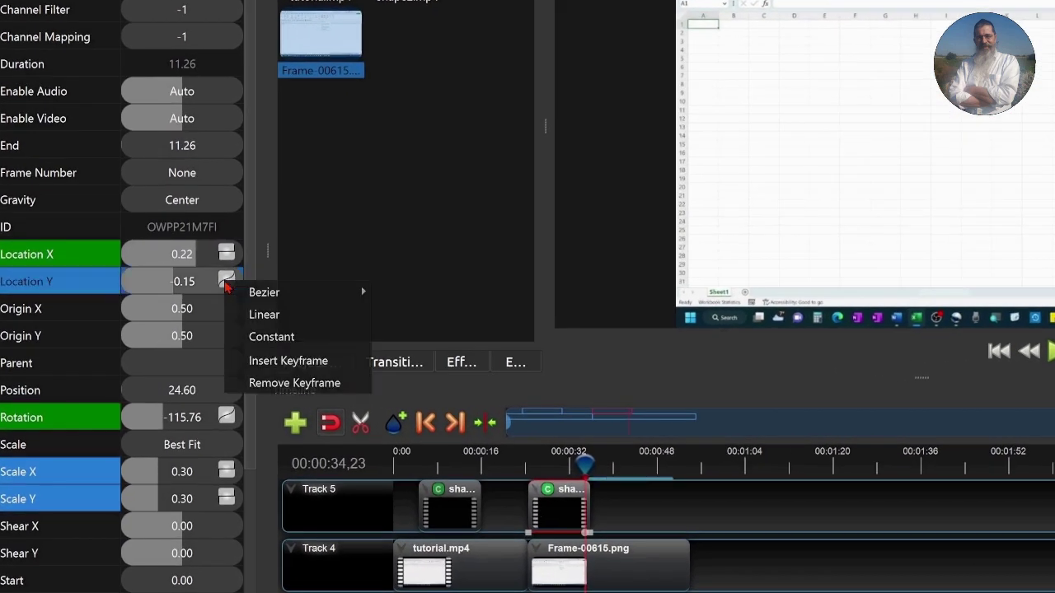
{"action": "left_click", "coordinate": [257, 336]}
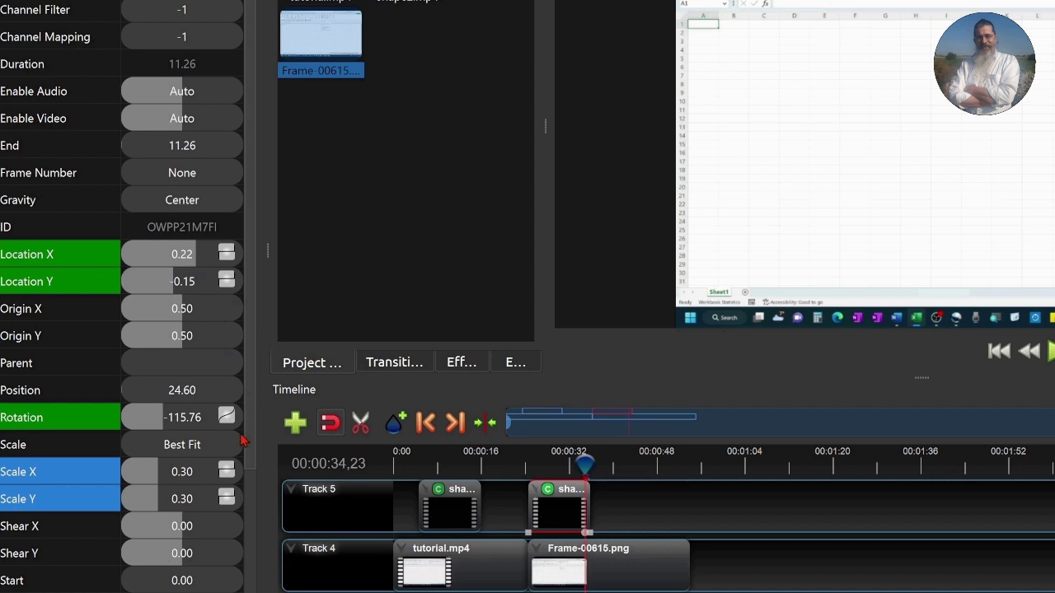
{"action": "right_click", "coordinate": [225, 417]}
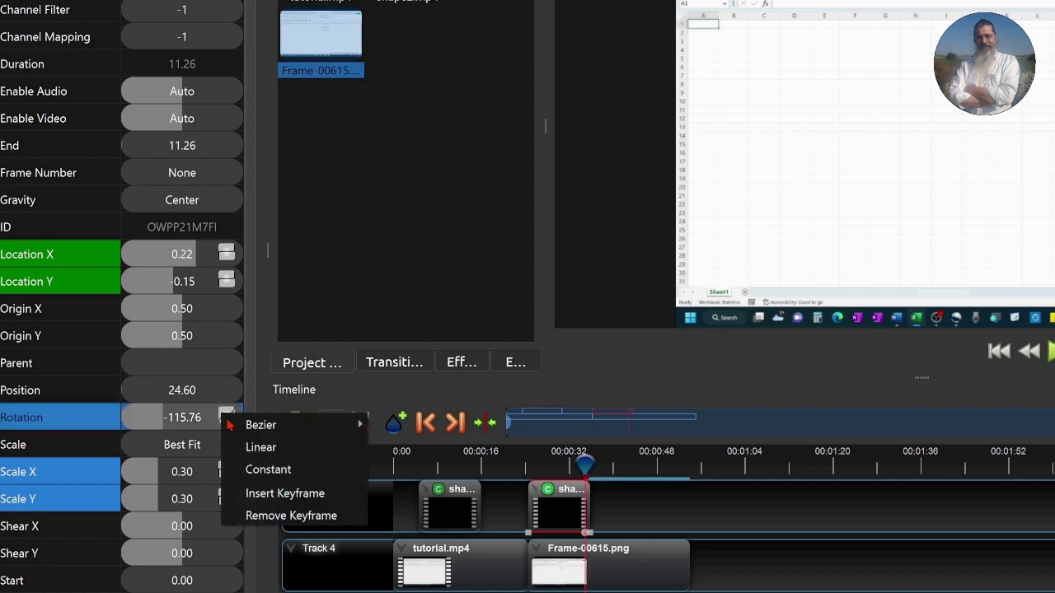
{"action": "left_click", "coordinate": [263, 469]}
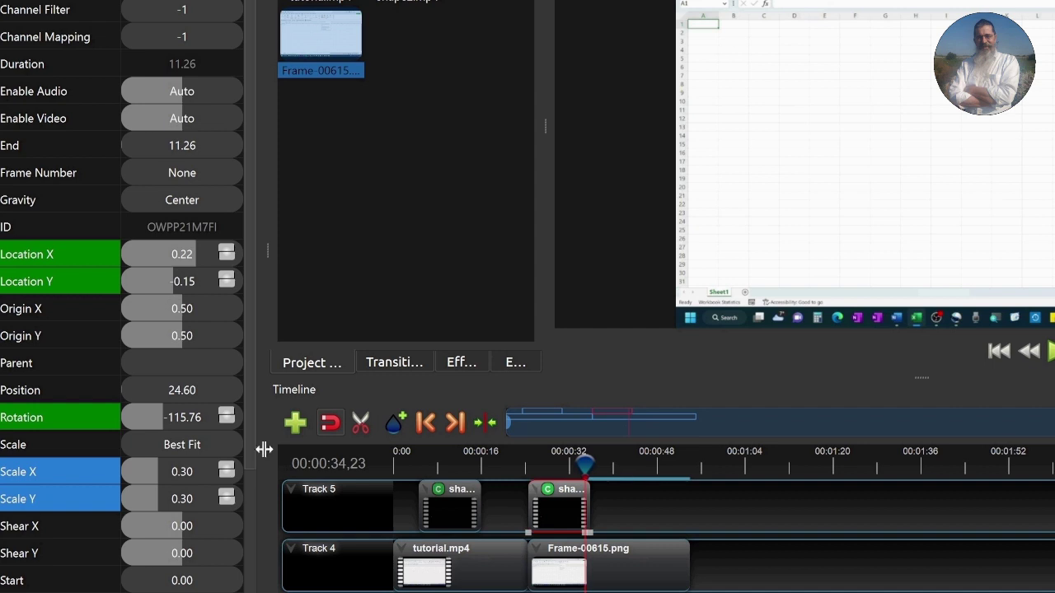
At the arrow clip's start, set Location X to 0.22 and Location Y to -0.15.
{"action": "left_click", "coordinate": [425, 421]}
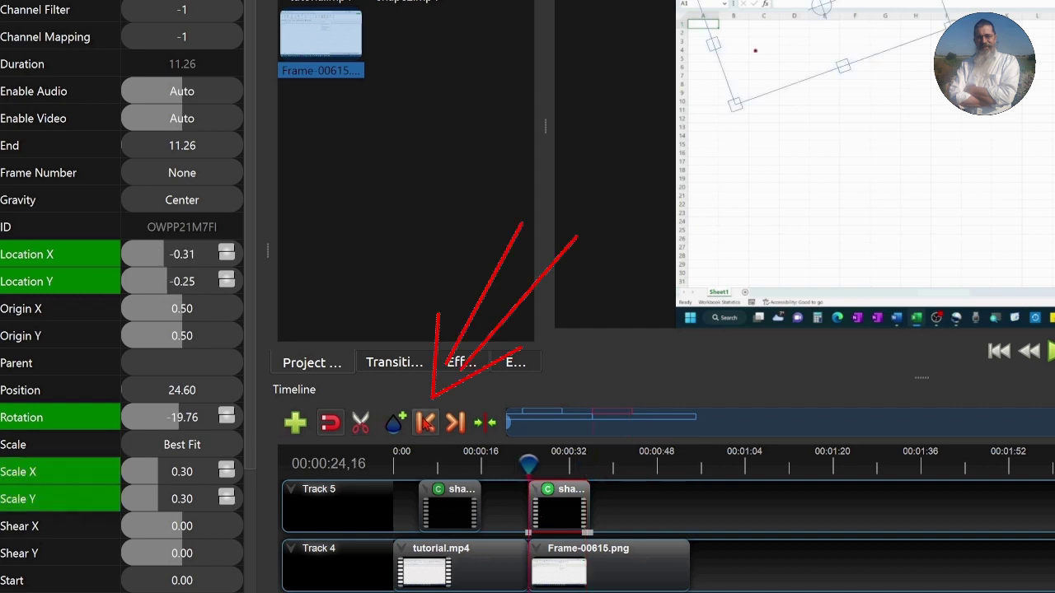
{"action": "double_click", "coordinate": [185, 259]}
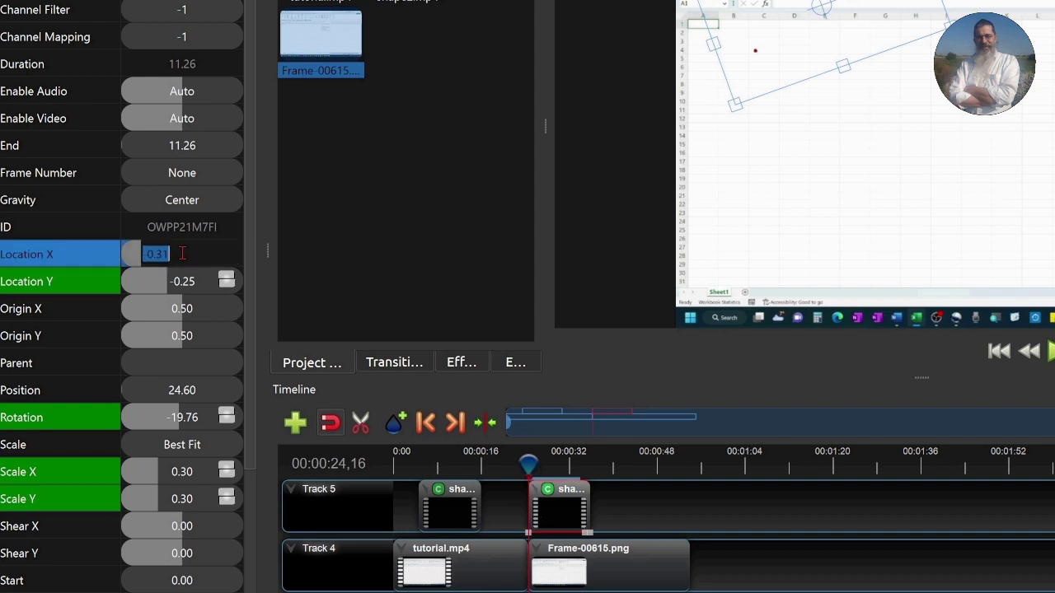
{"action": "type", "text": ".22"}
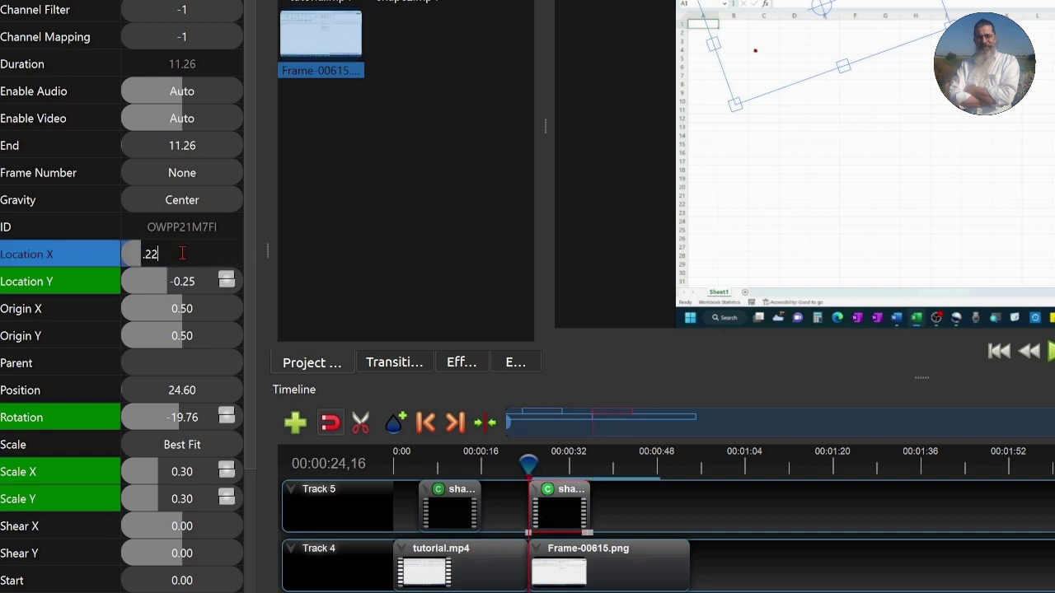
{"action": "key", "text": "Return"}
{"action": "double_click", "coordinate": [183, 281]}
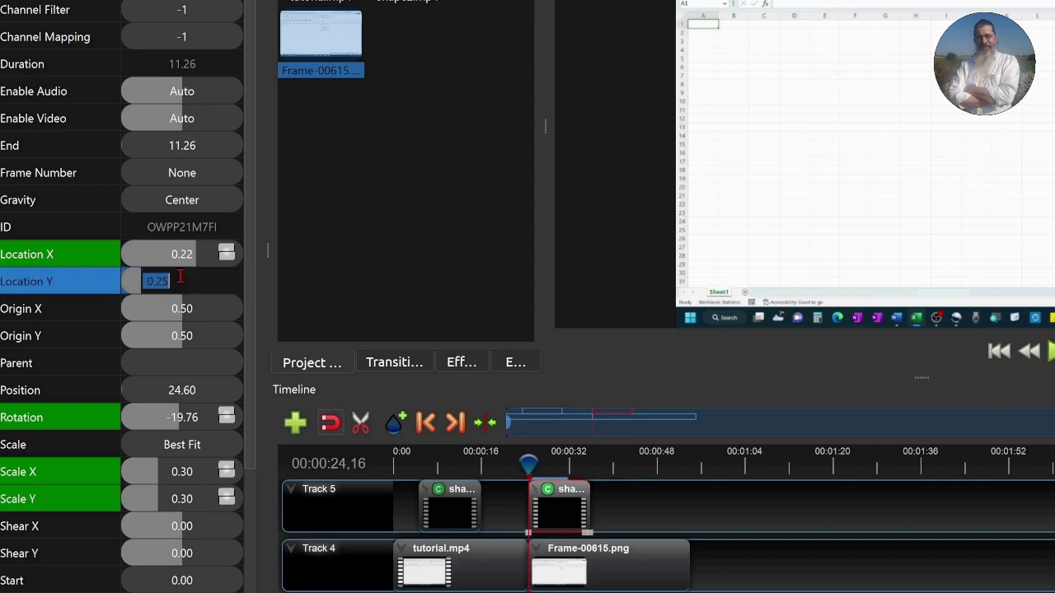
{"action": "type", "text": "-"}
{"action": "key", "text": "Return"}
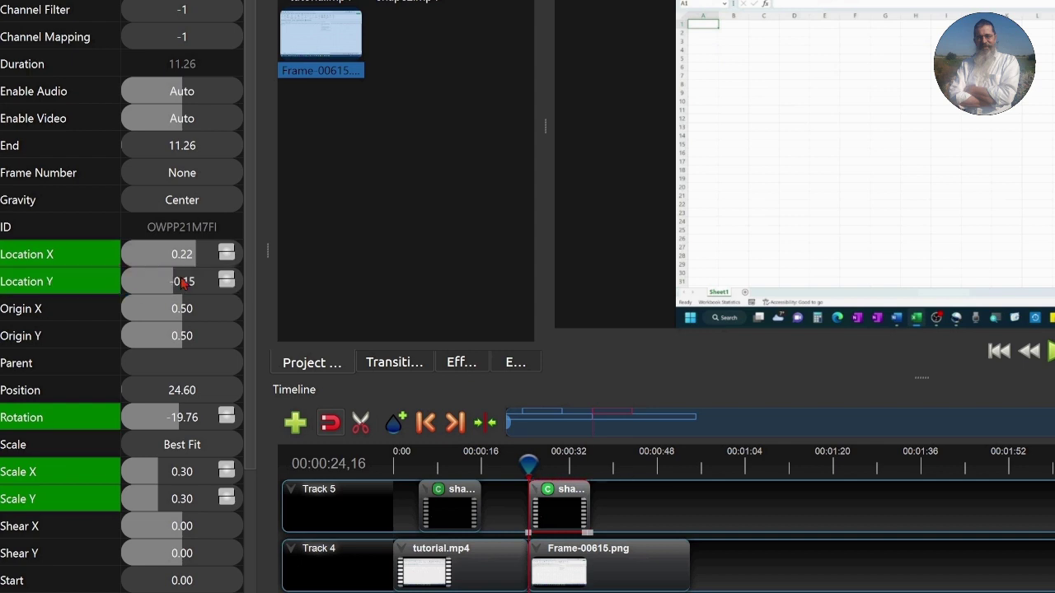
Set Rotation to -115.76 there and play back to check the arrow.
{"action": "double_click", "coordinate": [190, 417]}
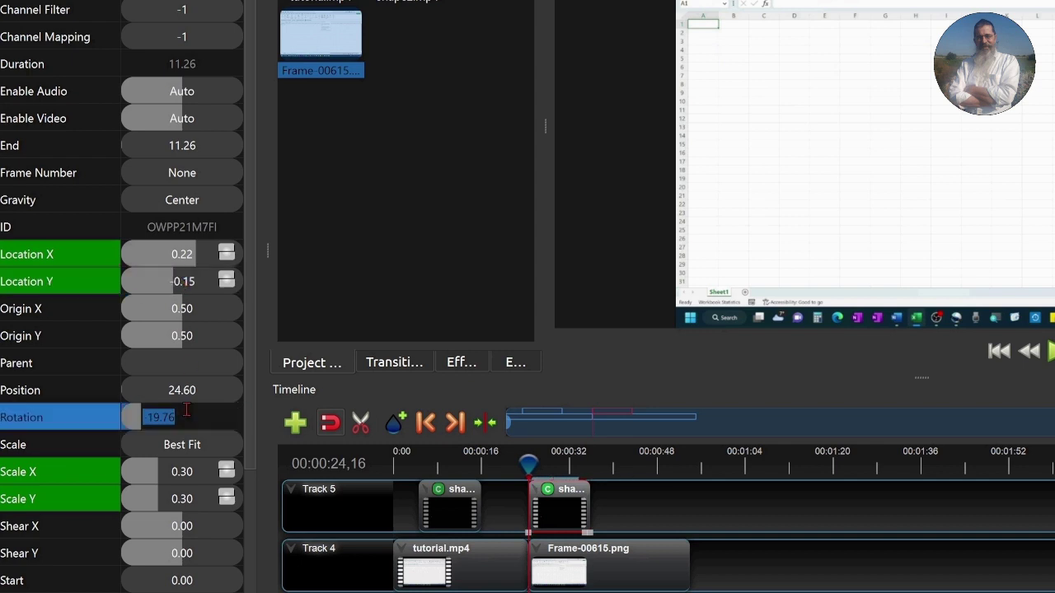
{"action": "type", "text": "-115"}
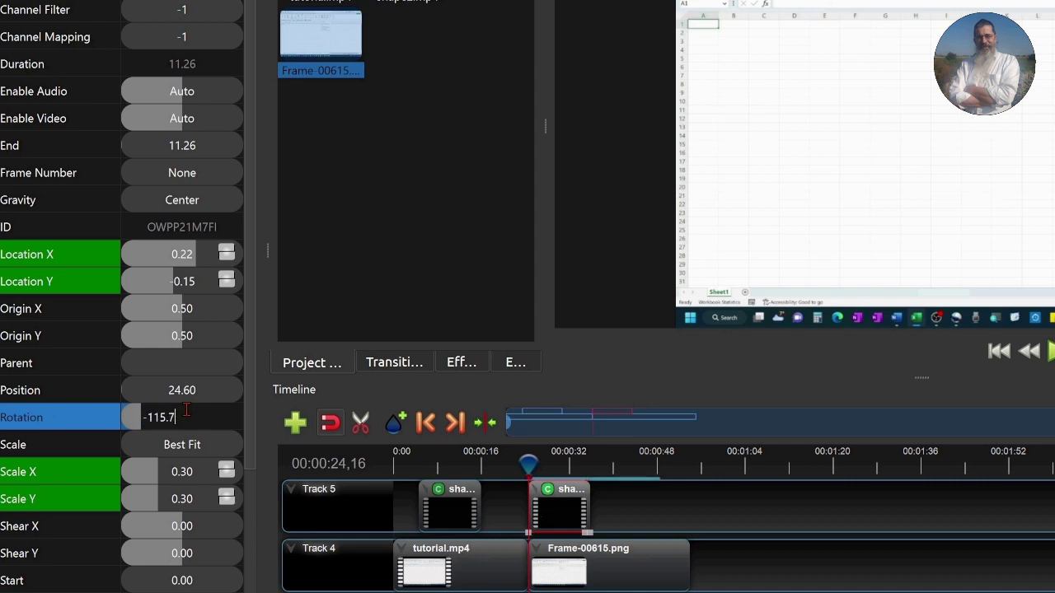
{"action": "type", "text": ".76"}
{"action": "key", "text": "Return"}
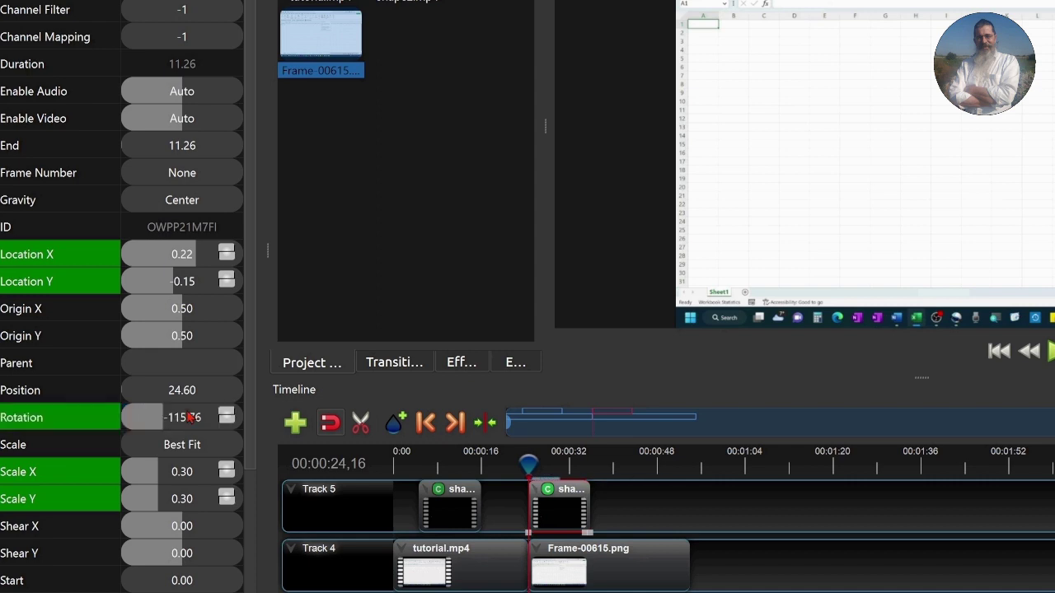
{"action": "left_click", "coordinate": [1051, 351]}
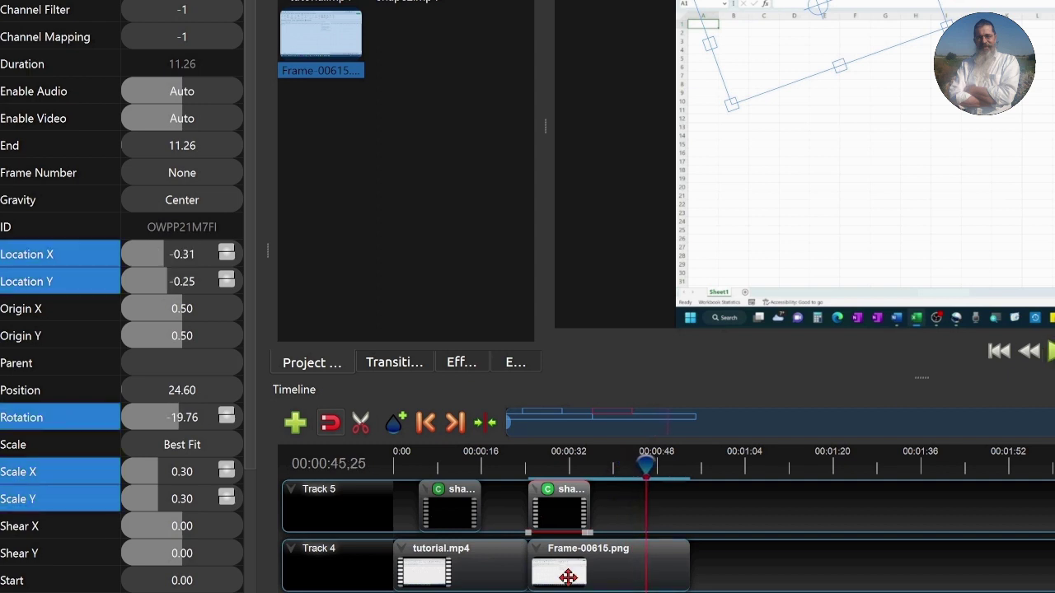
At the clip-end keyframe, remove the Location Y, Rotation, Scale X and Scale Y keyframes, then return to start.
{"action": "scroll", "coordinate": [603, 565], "scroll_direction": "up", "scroll_amount": 3}
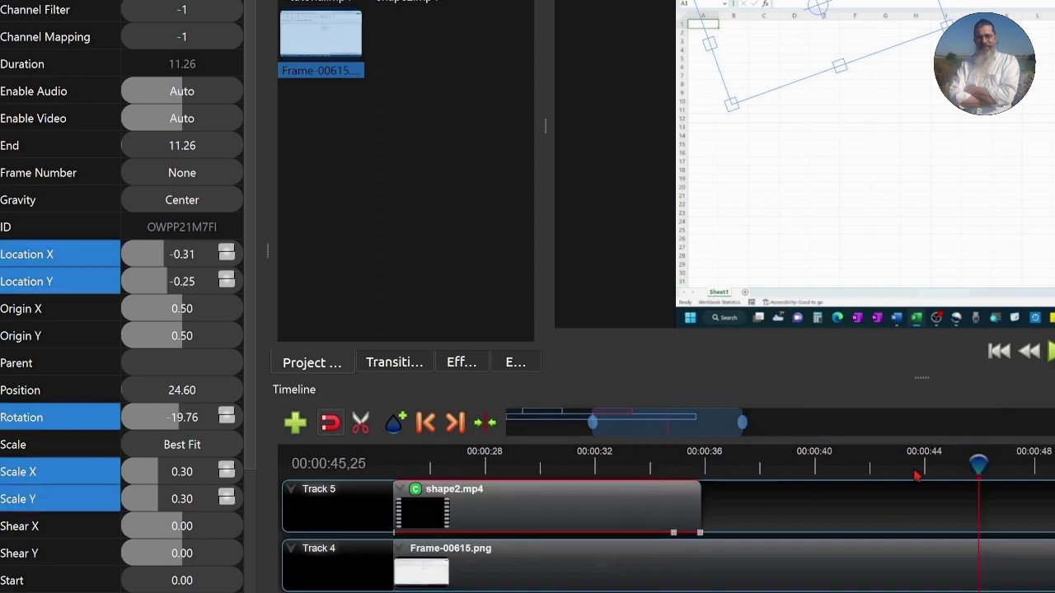
{"action": "left_click", "coordinate": [426, 423]}
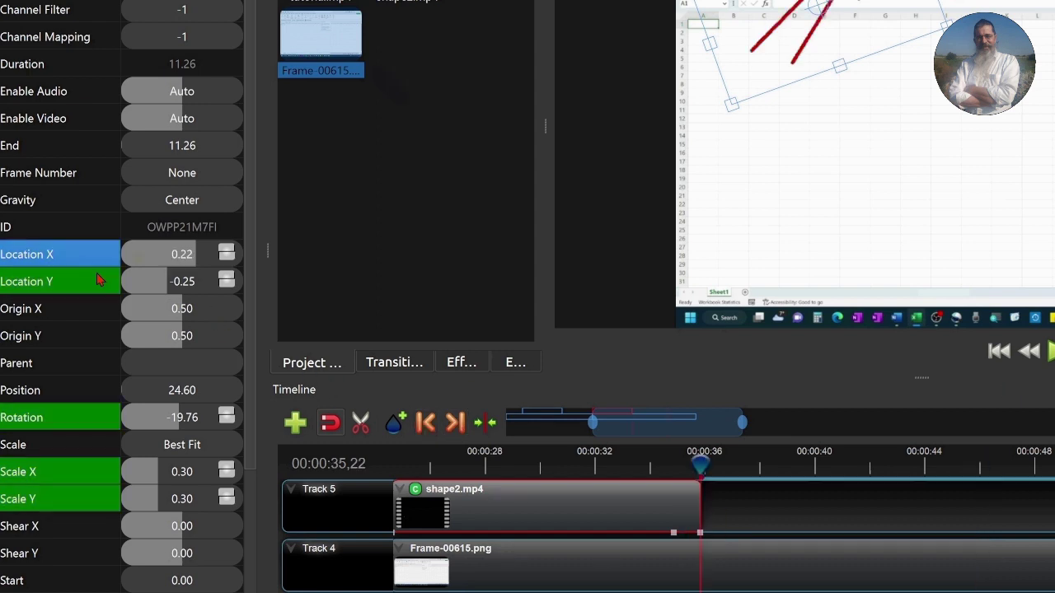
{"action": "right_click", "coordinate": [99, 279]}
{"action": "left_click", "coordinate": [144, 373]}
{"action": "right_click", "coordinate": [102, 422]}
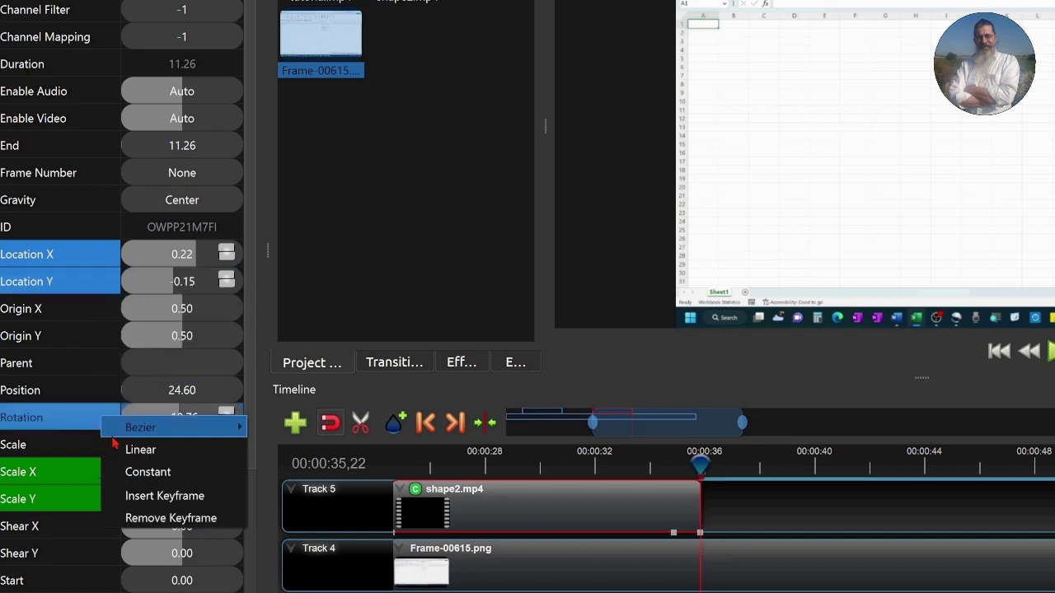
{"action": "left_click", "coordinate": [145, 522]}
{"action": "right_click", "coordinate": [101, 472]}
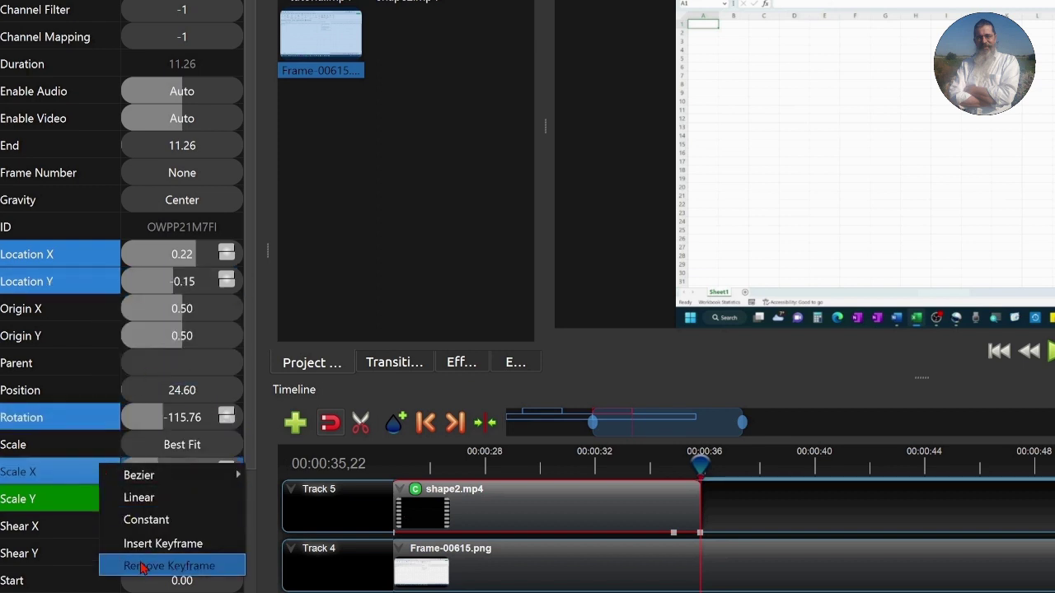
{"action": "left_click", "coordinate": [148, 565]}
{"action": "right_click", "coordinate": [100, 499]}
{"action": "left_click", "coordinate": [142, 581]}
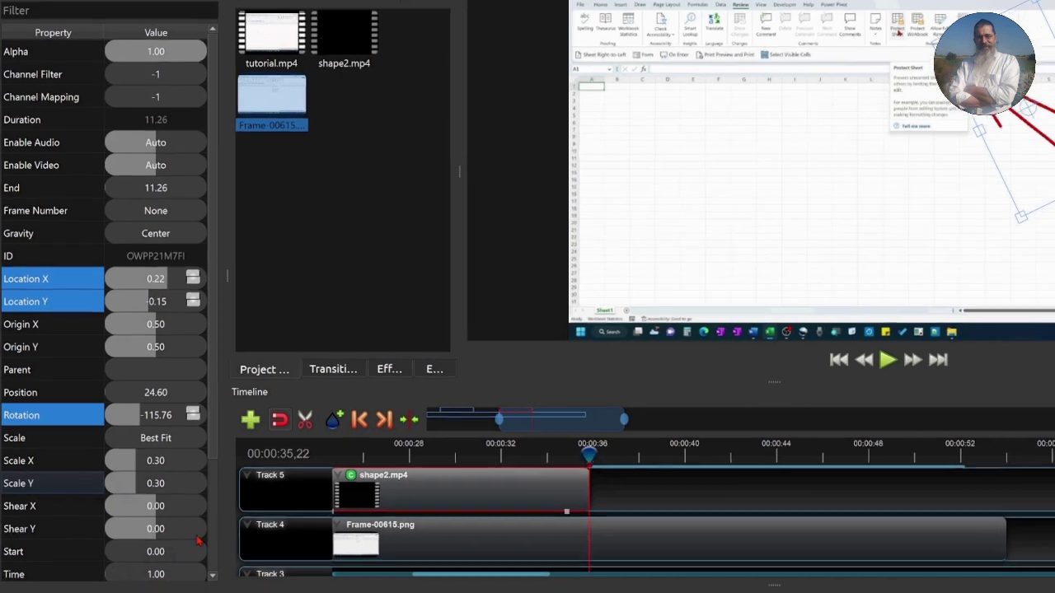
{"action": "left_click", "coordinate": [671, 369]}
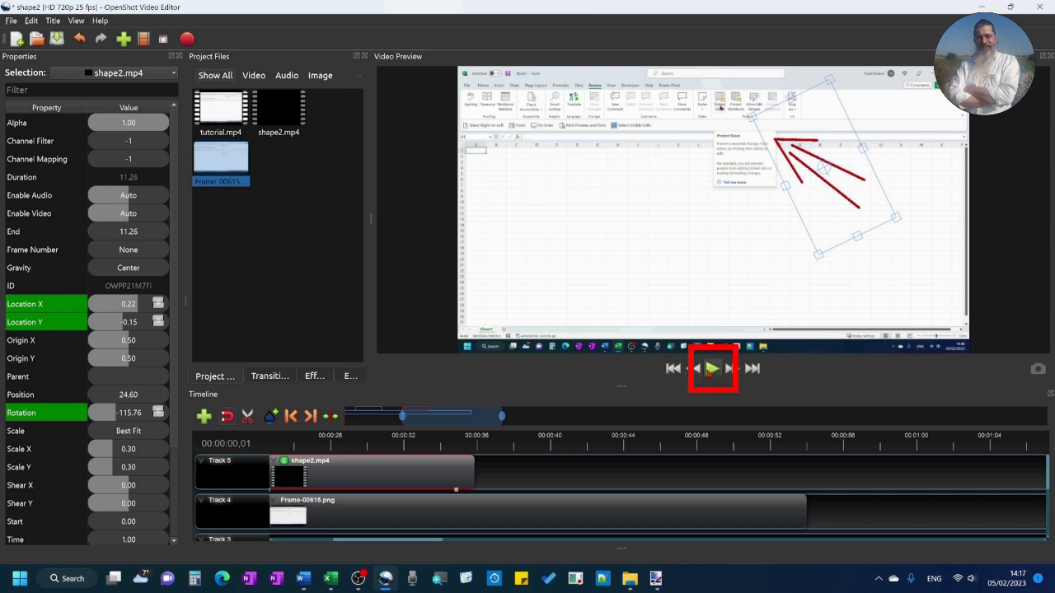
{"action": "left_click", "coordinate": [711, 370]}
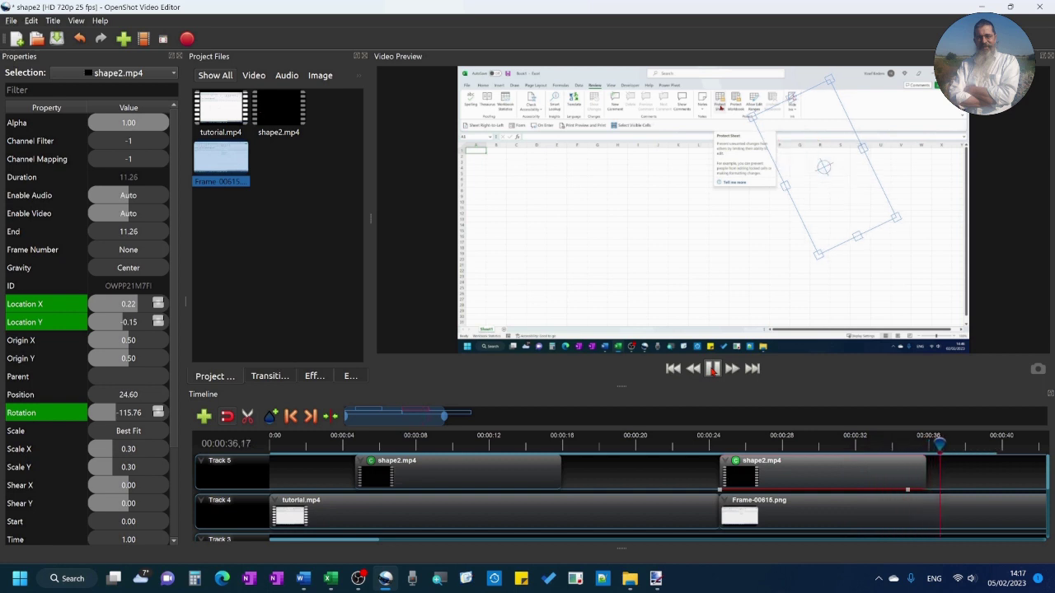
{"action": "left_click", "coordinate": [713, 369]}
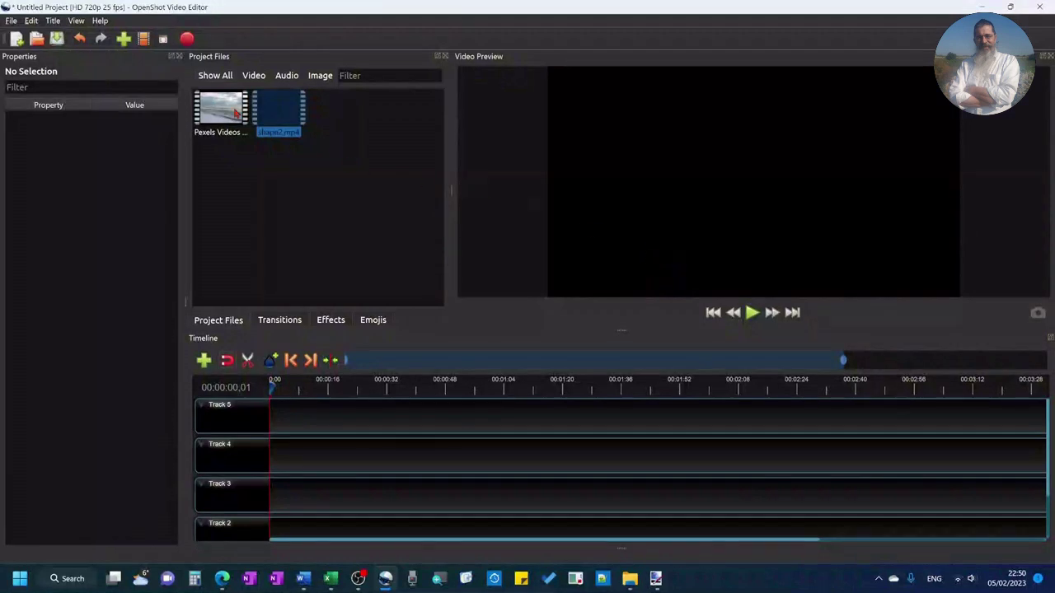
Place Pexels Videos 1777362.mp4 on Track 4 and shape2.mp4 on Track 5 at time zero.
{"action": "left_click_drag", "start_coordinate": [218, 103], "coordinate": [345, 458]}
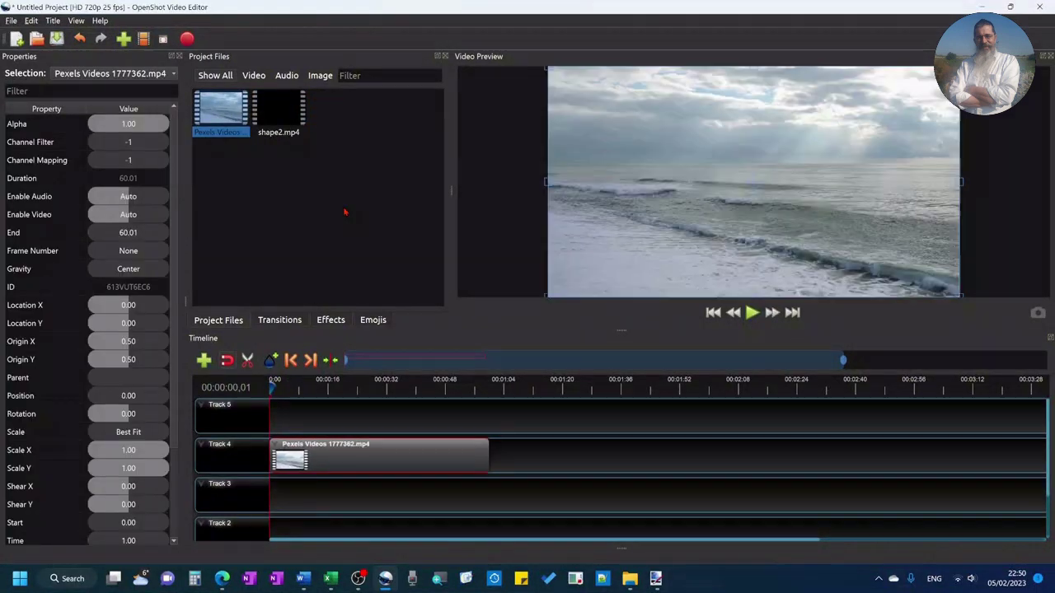
{"action": "left_click_drag", "start_coordinate": [294, 159], "coordinate": [297, 418]}
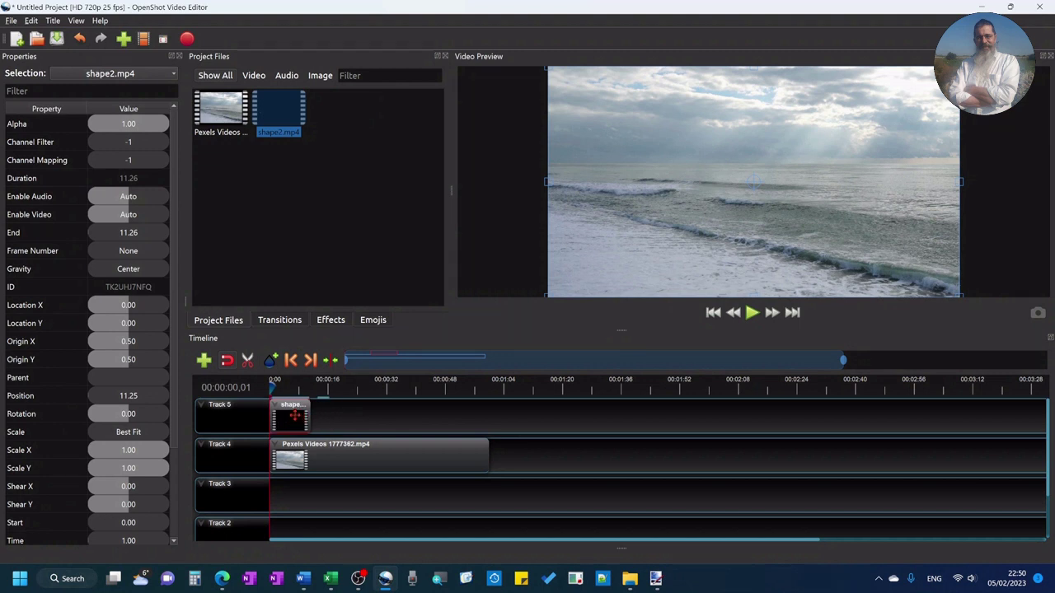
Drag the Chroma Key effect from the Effects list onto shape2.mp4 on Track 5.
{"action": "left_click", "coordinate": [331, 320]}
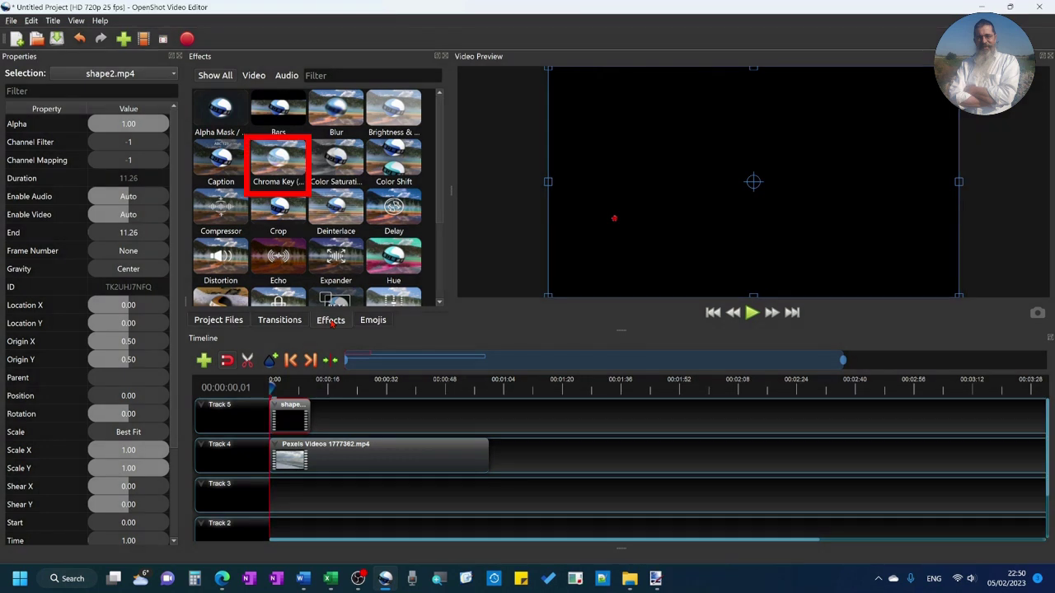
{"action": "left_click_drag", "start_coordinate": [279, 169], "coordinate": [289, 420]}
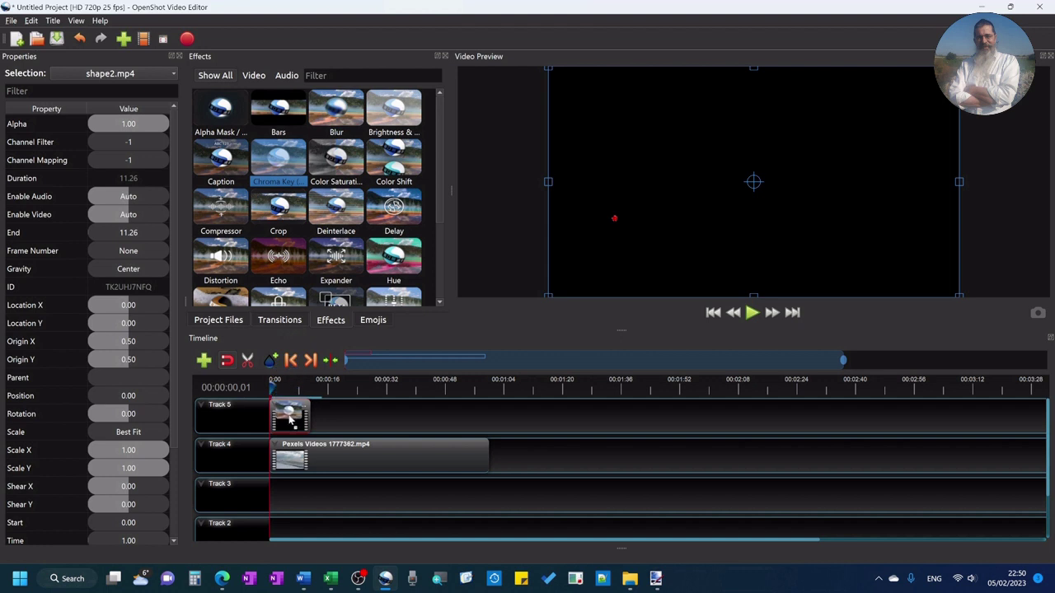
{"action": "left_click_drag", "start_coordinate": [288, 420], "coordinate": [289, 419]}
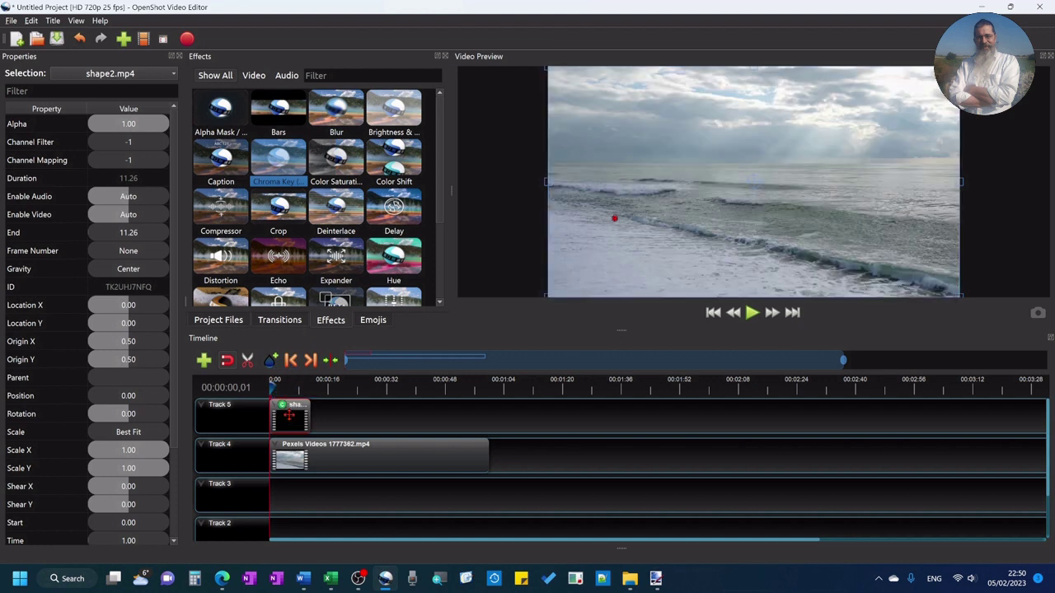